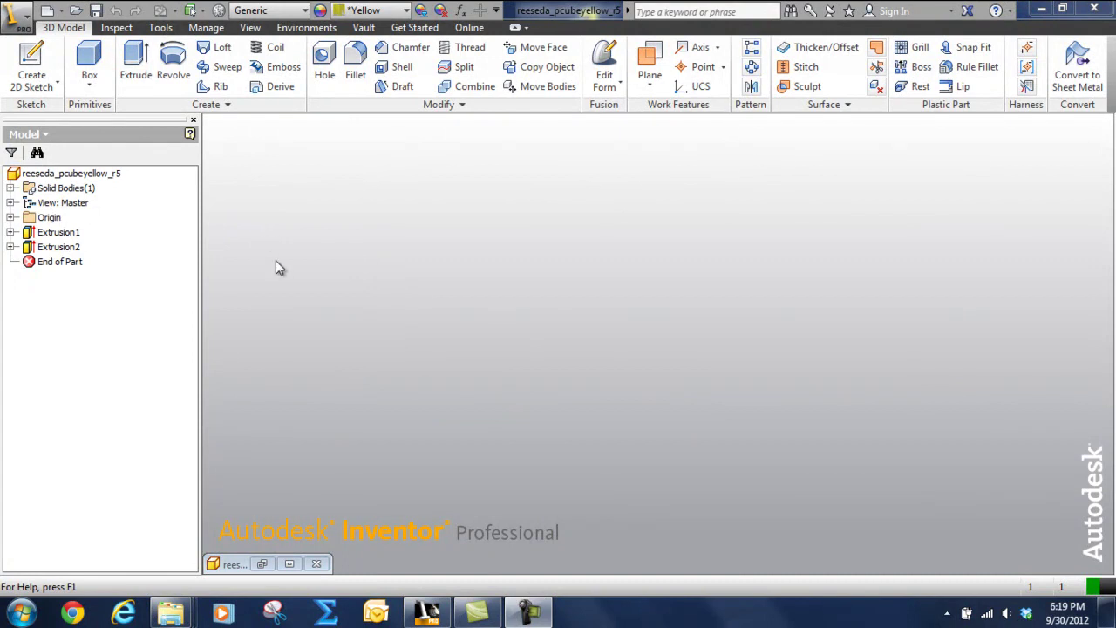
Show the New submenu from the Inventor application menu.
left_click(26, 19)
mouse_move(45, 103)
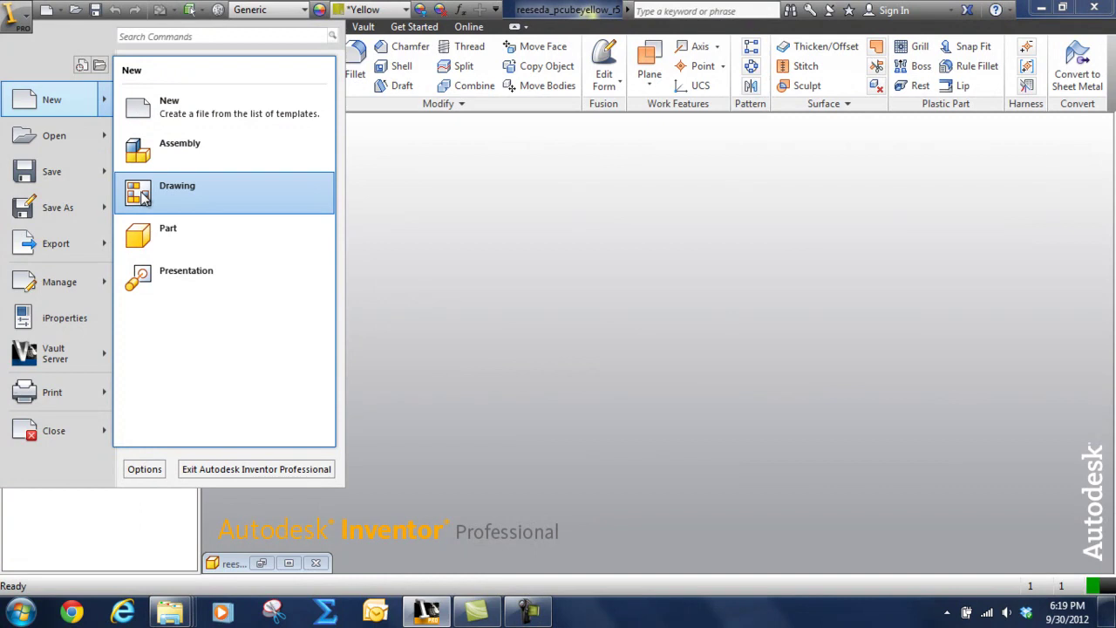
Create a new drawing from the Davidson Custom DVD_Custom_A.idw template.
left_click(166, 118)
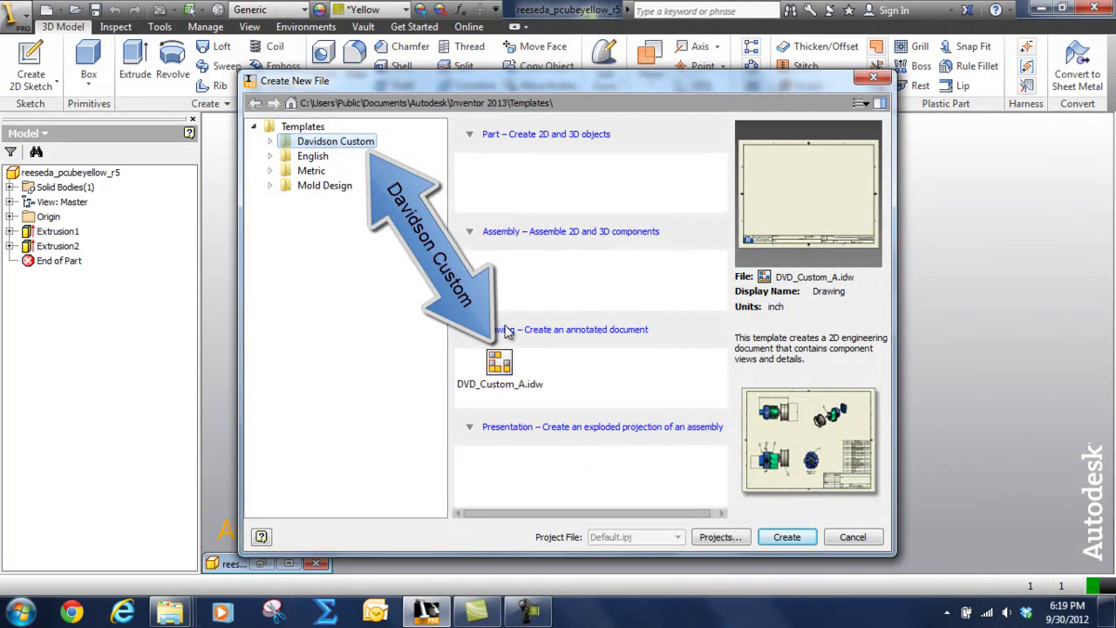
left_click(499, 362)
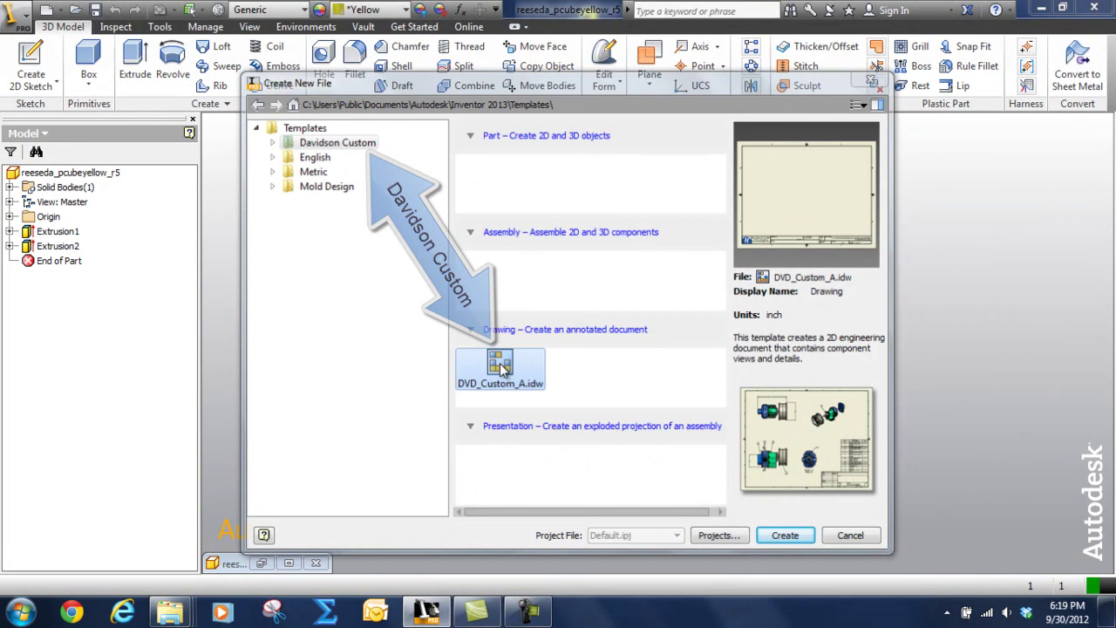
double_click(500, 363)
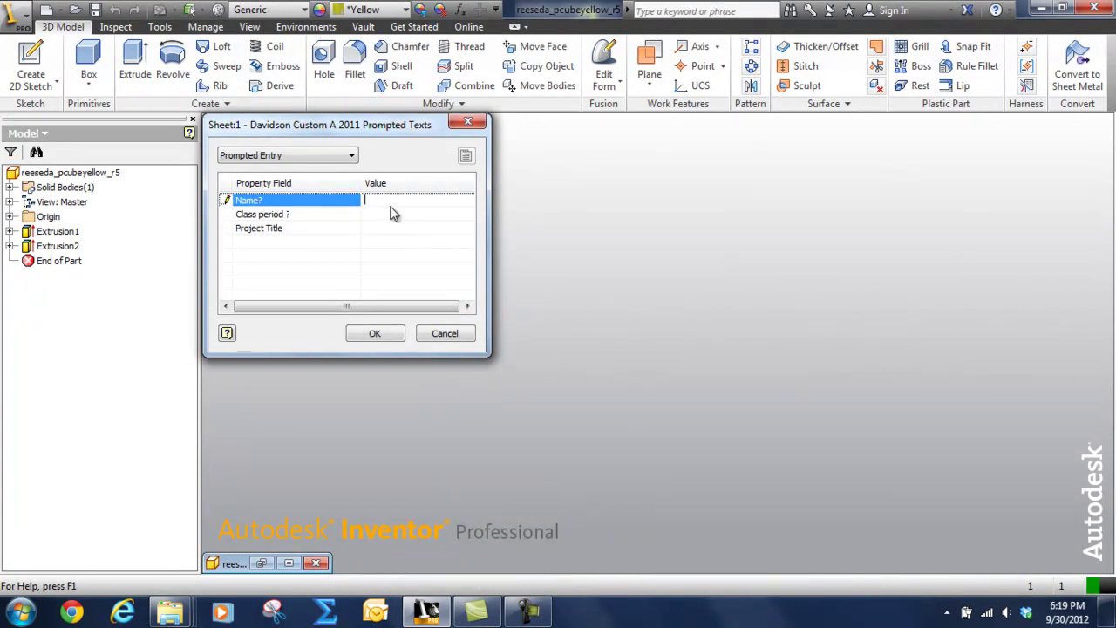
Enter the student's name, class period 5 and project title Puzzle Cube, and accept the style conflict.
type("Mr. Reese")
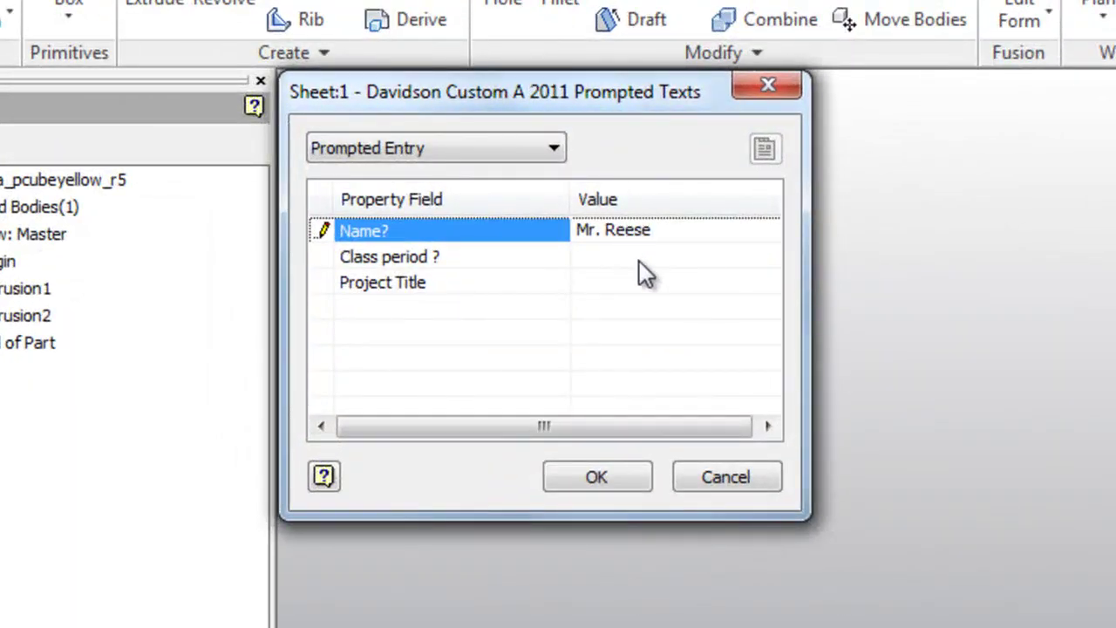
left_click(619, 256)
type("5")
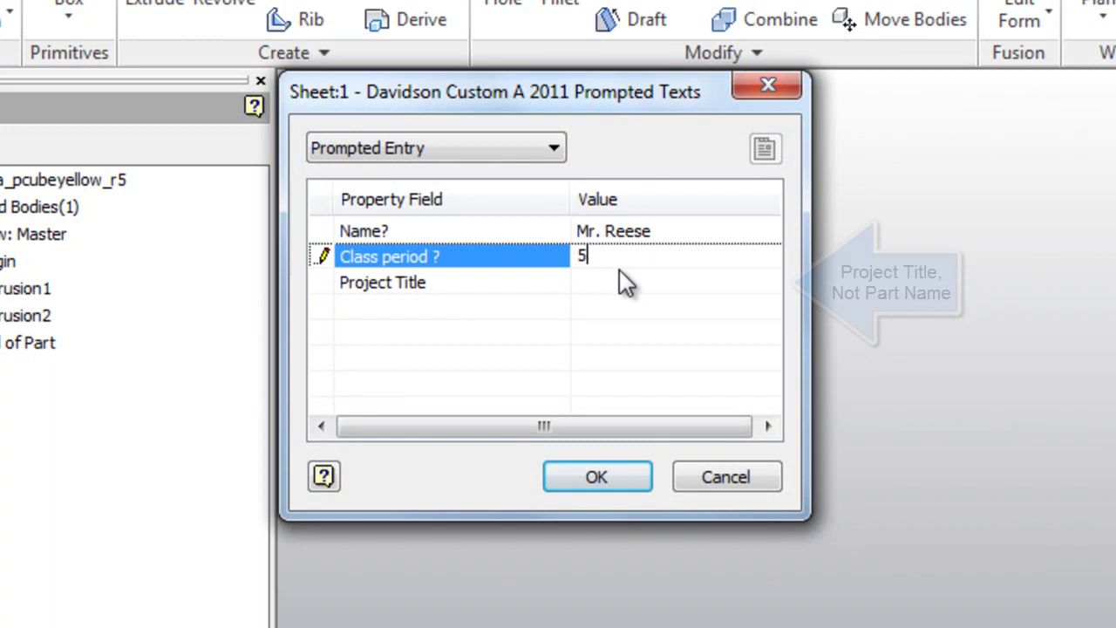
left_click(622, 274)
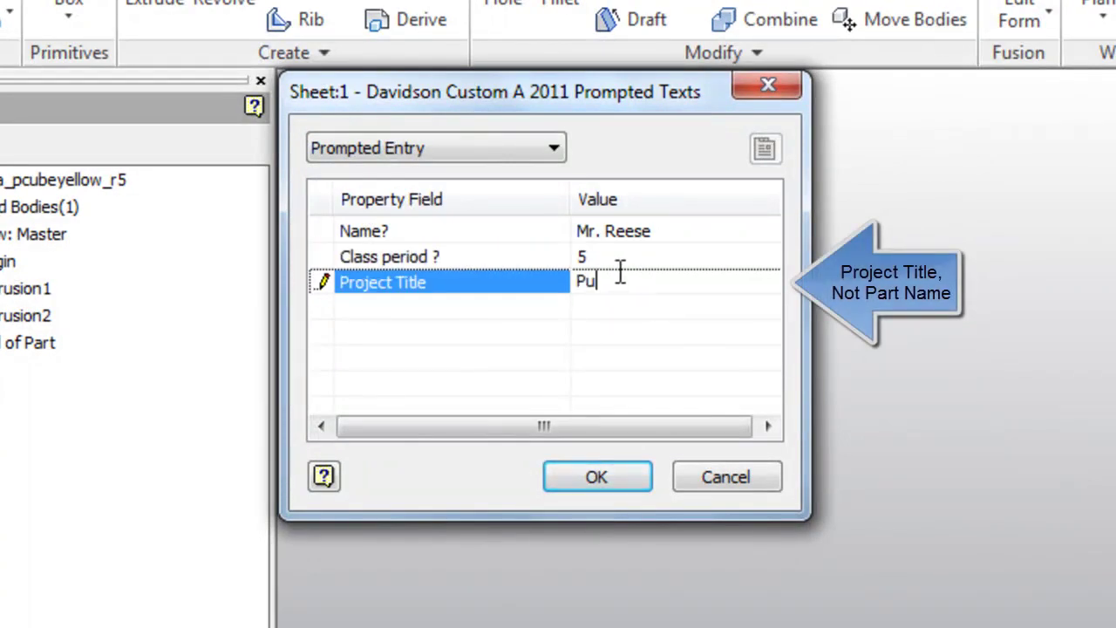
type("Puzzle Cube")
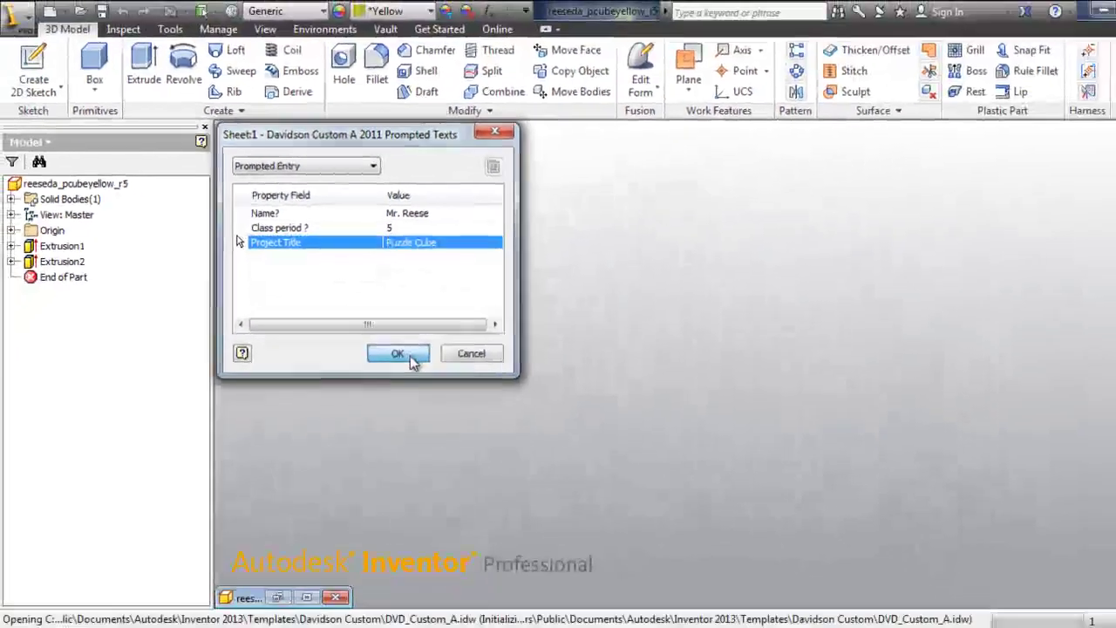
left_click(526, 422)
left_click(541, 377)
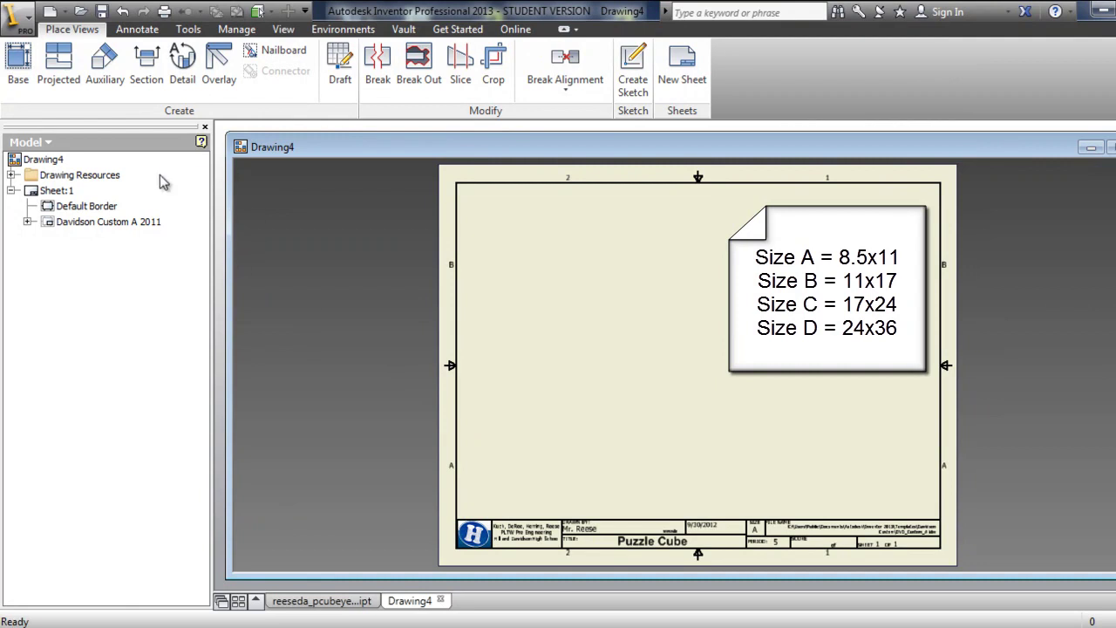
Start a base view and load reeseda_pcubewhite_r5.ipt as its part.
left_click(21, 70)
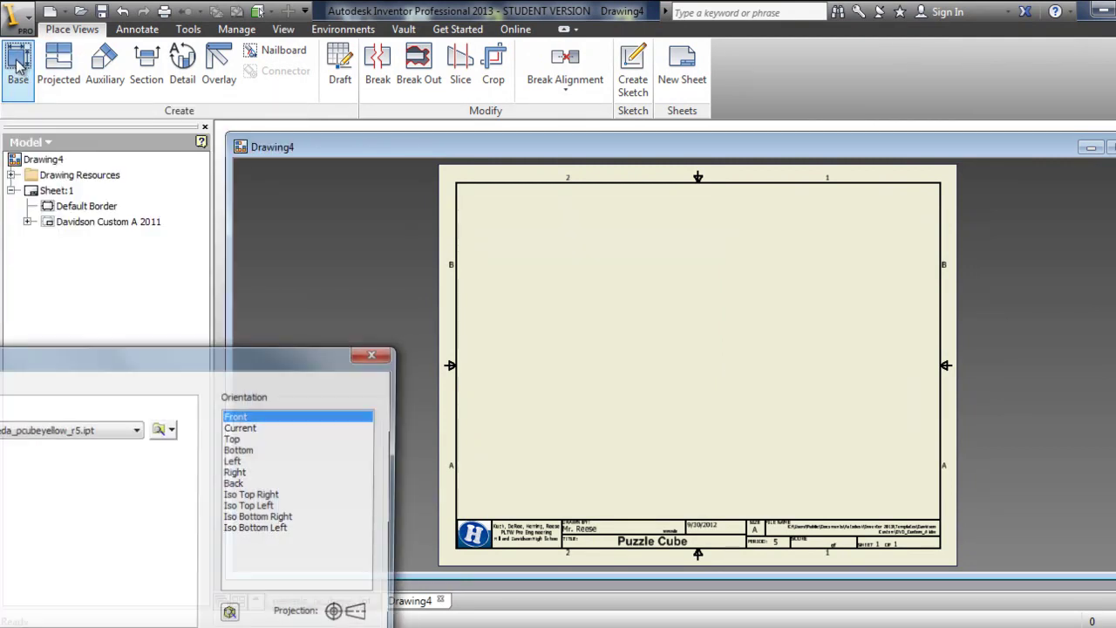
mouse_move(222, 345)
left_mouse_down()
mouse_move(424, 348)
mouse_move(508, 324)
mouse_move(499, 309)
left_mouse_up()
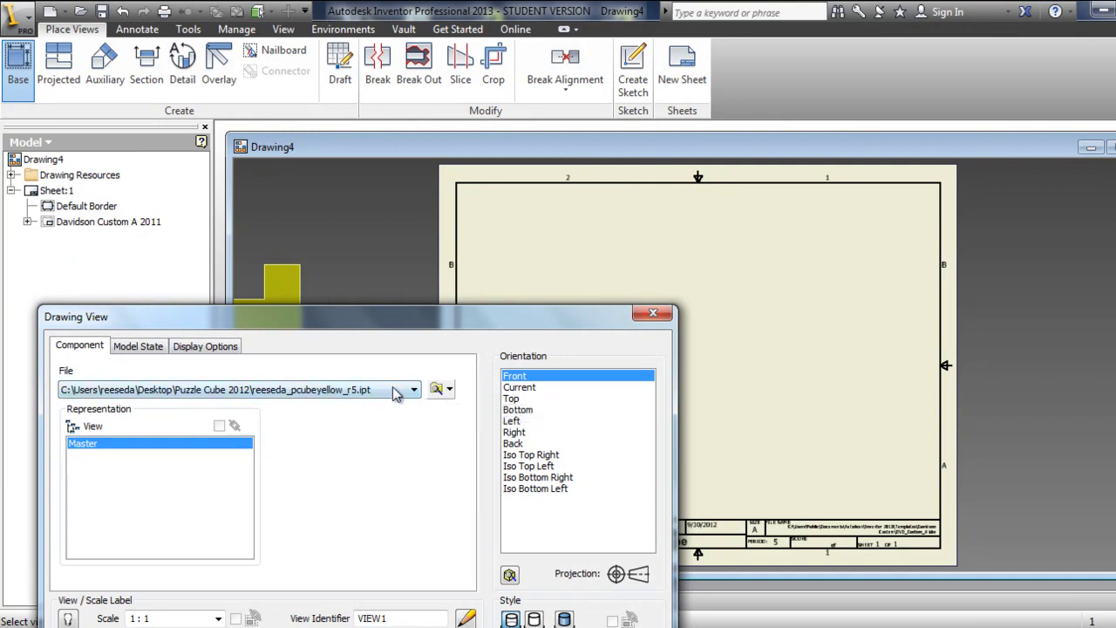
left_click(437, 390)
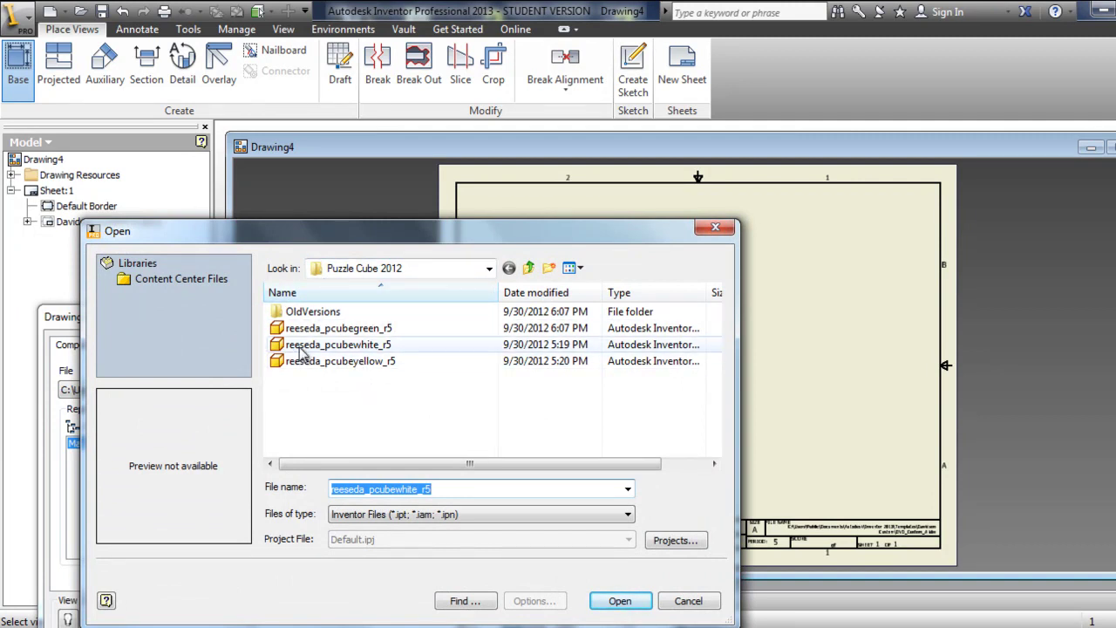
mouse_move(301, 350)
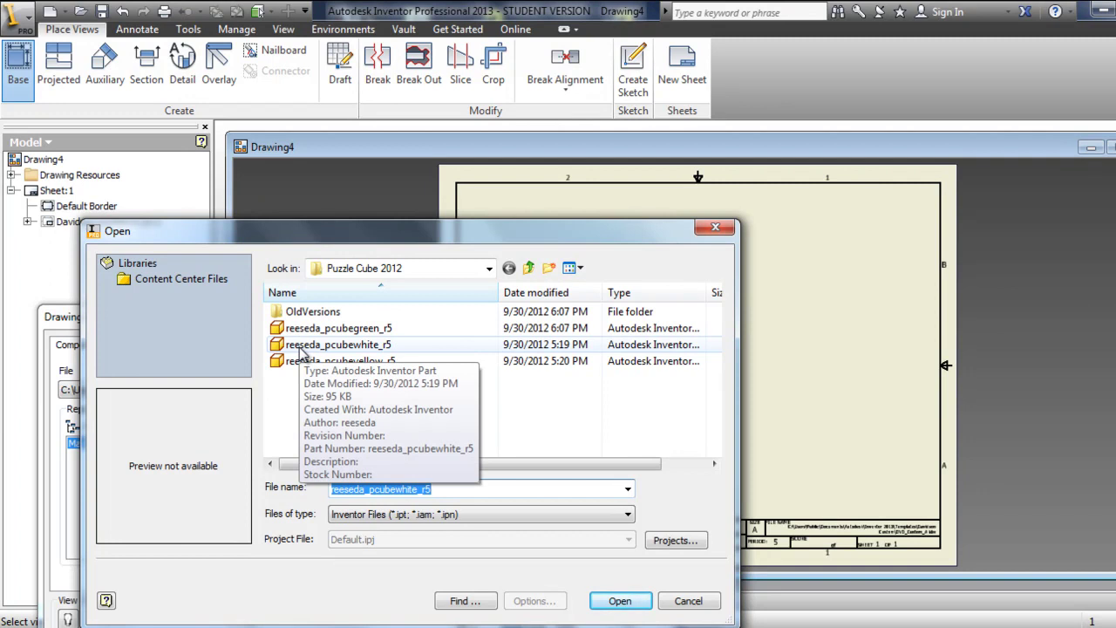
double_click(301, 351)
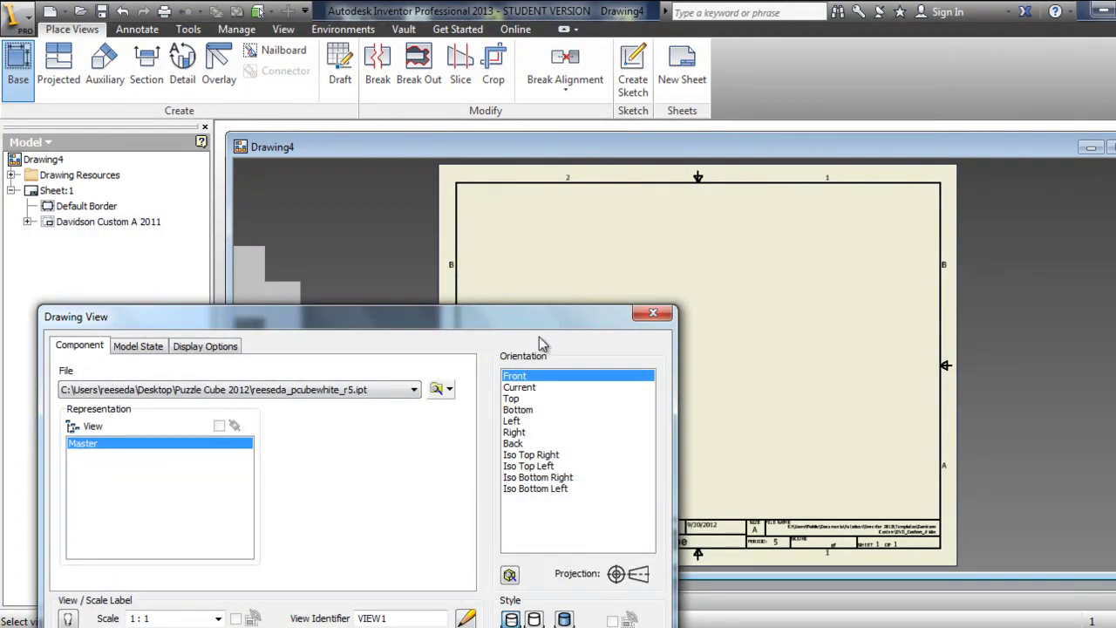
Set the view orientation to Front and place it at the sheet's lower left.
left_click_drag(520, 318, 225, 395)
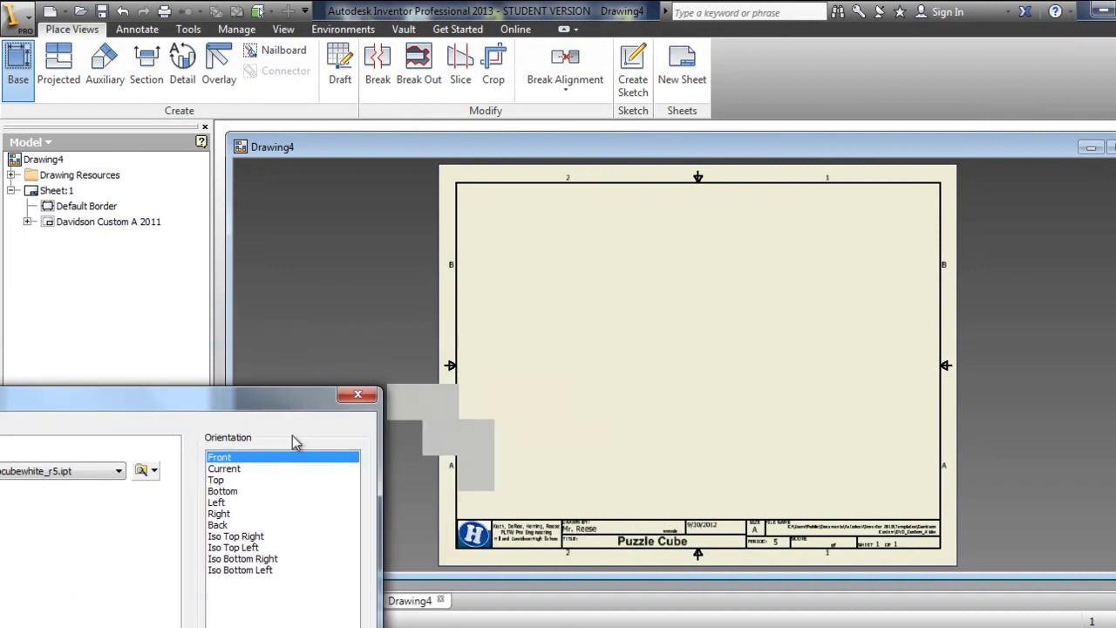
left_click(229, 470)
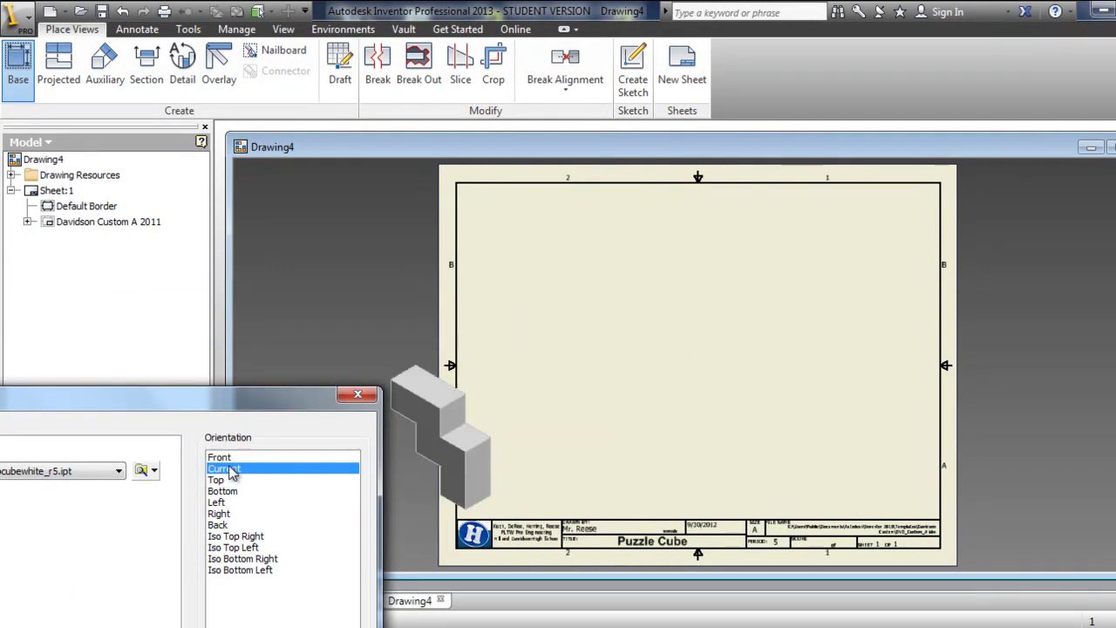
left_click(220, 481)
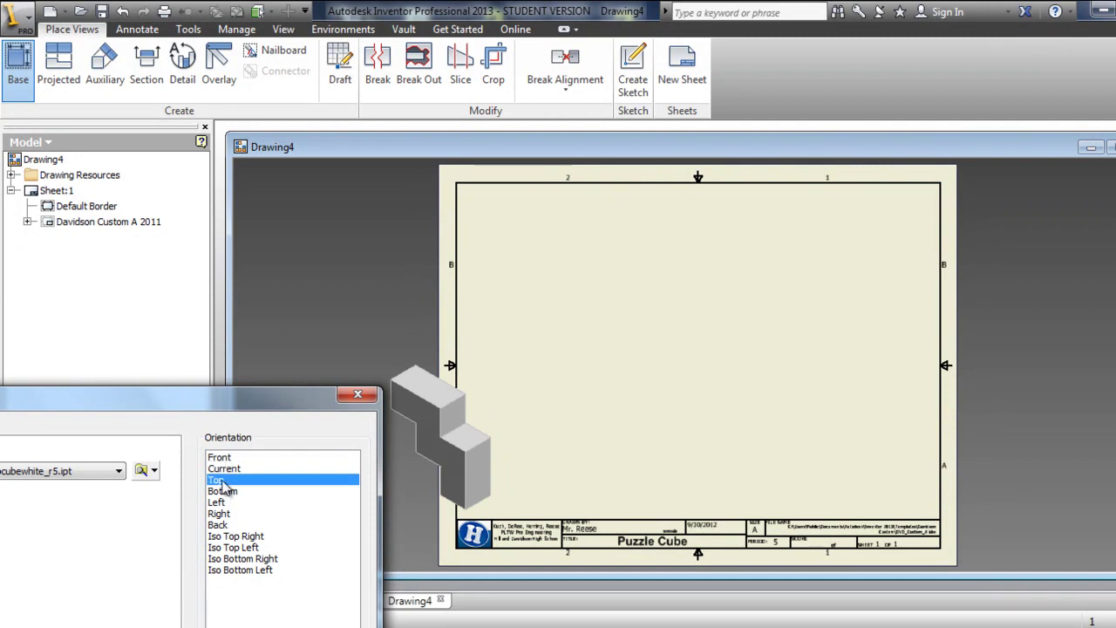
left_click(301, 457)
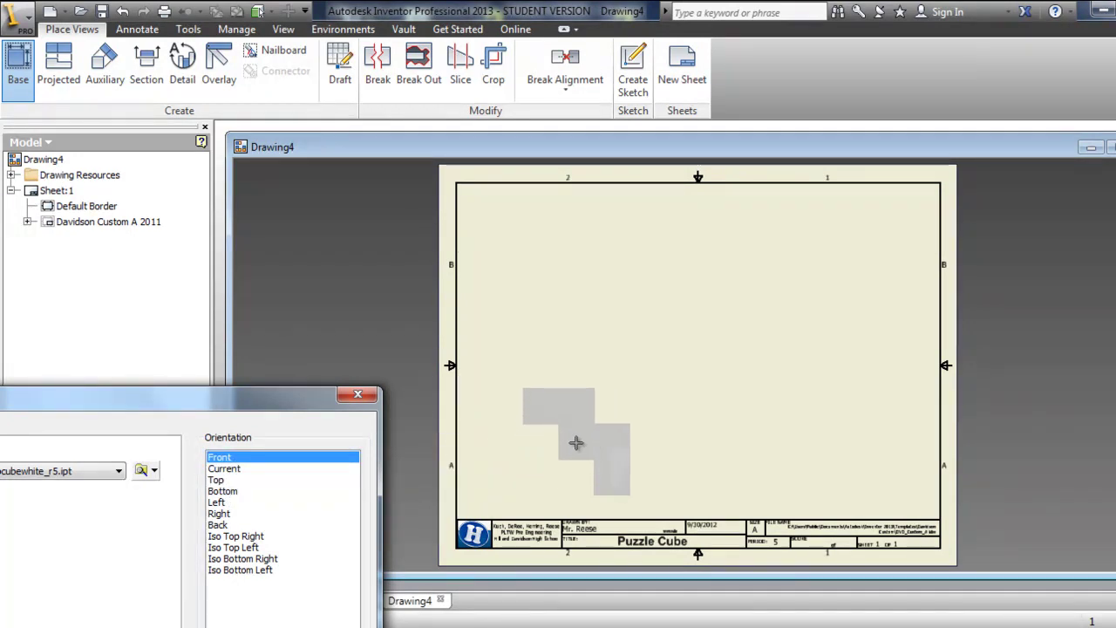
left_click(576, 442)
Finish the base view and project top and right views from the front view.
right_click(575, 443)
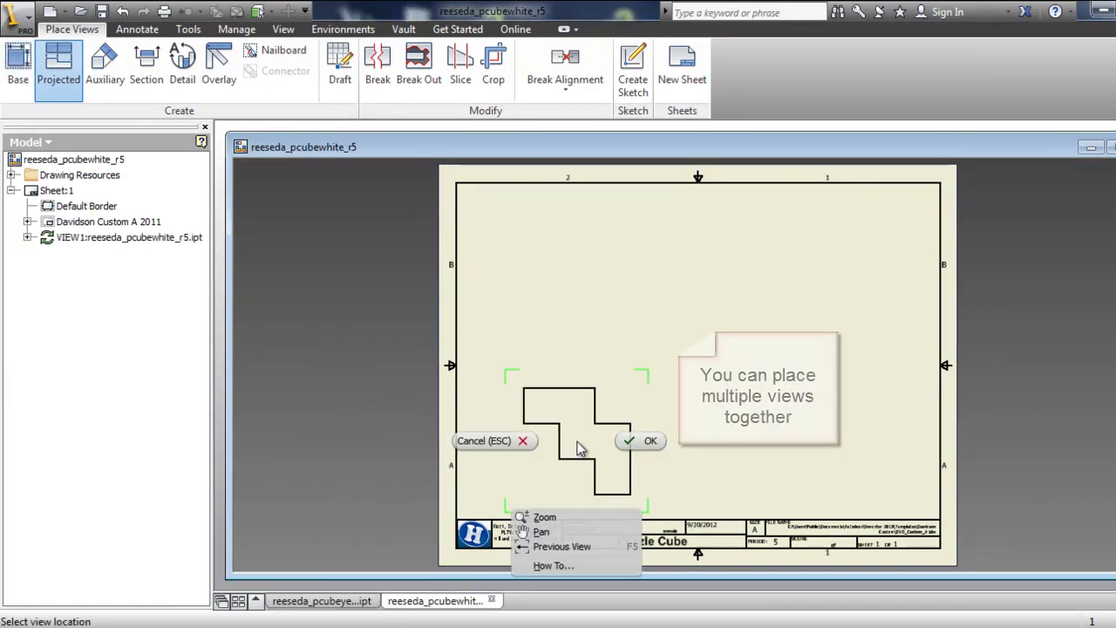
left_click(651, 441)
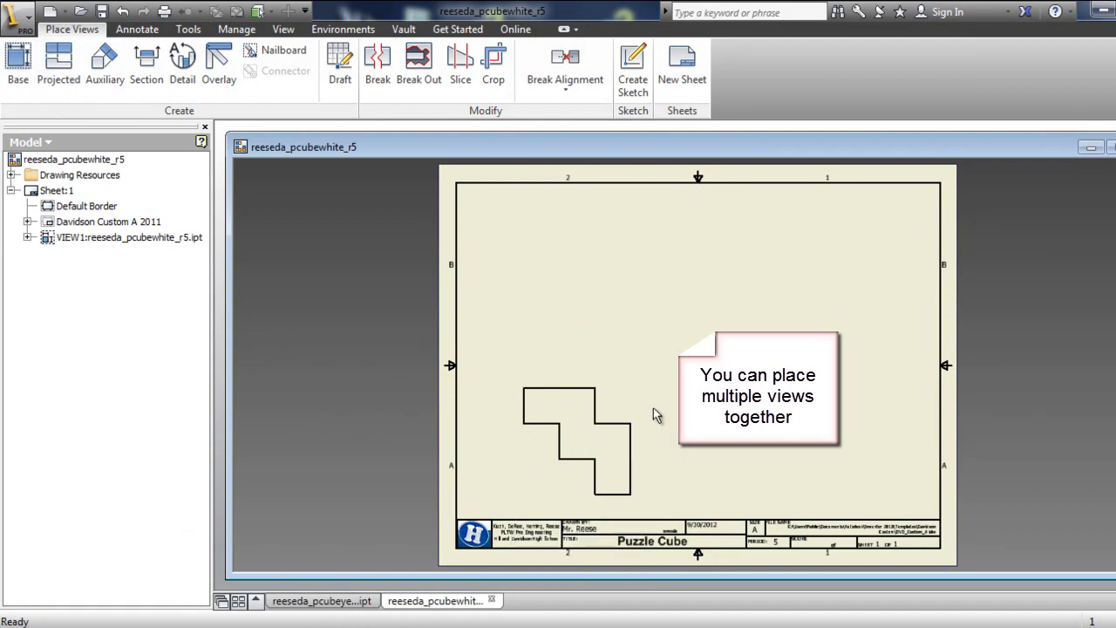
left_click(59, 77)
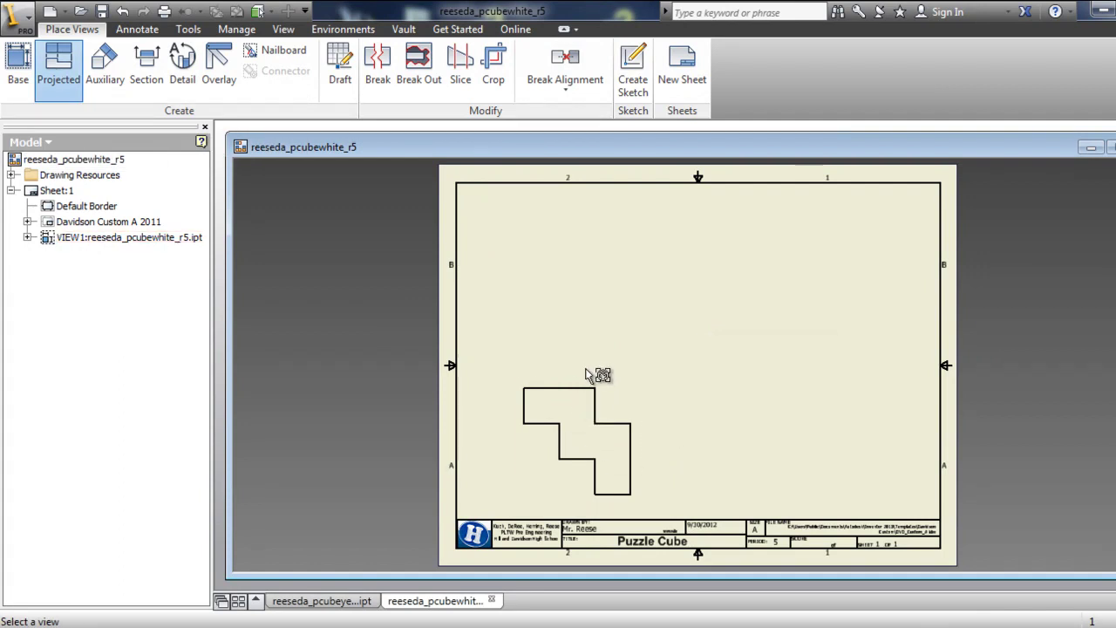
left_click(580, 410)
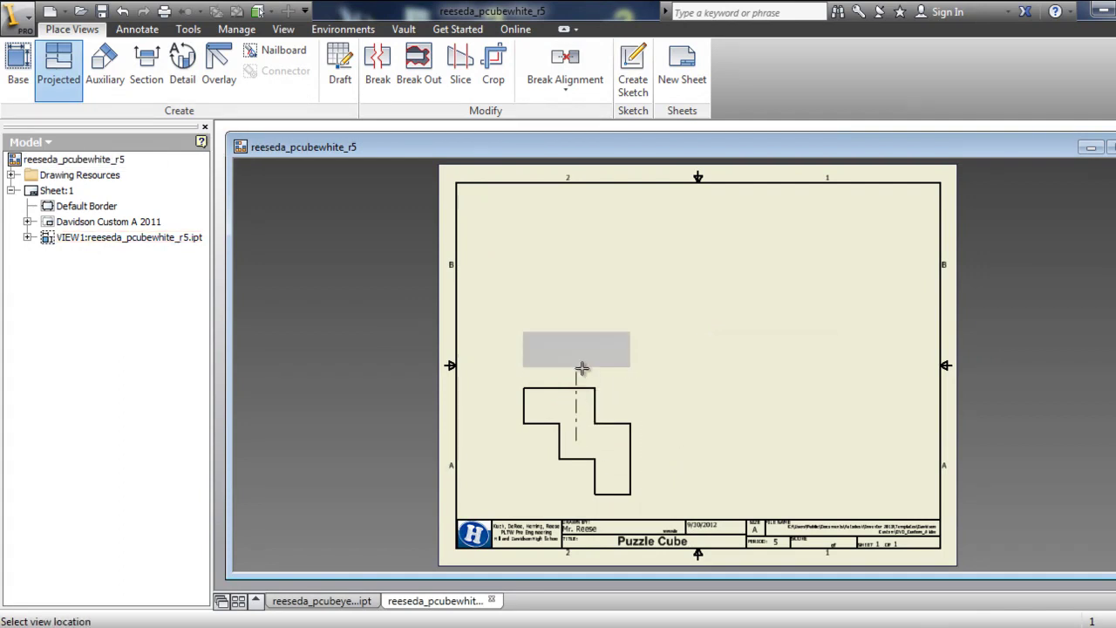
left_click(580, 305)
left_click(752, 468)
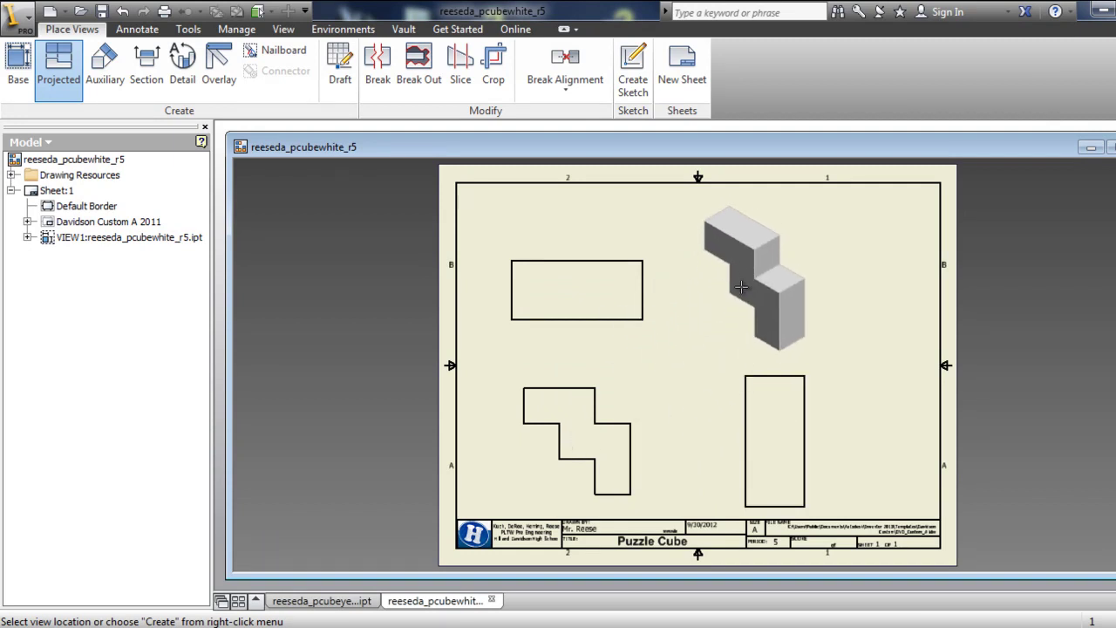
Add the isometric view at upper right, create the projected views, and nudge the front view.
left_click(745, 284)
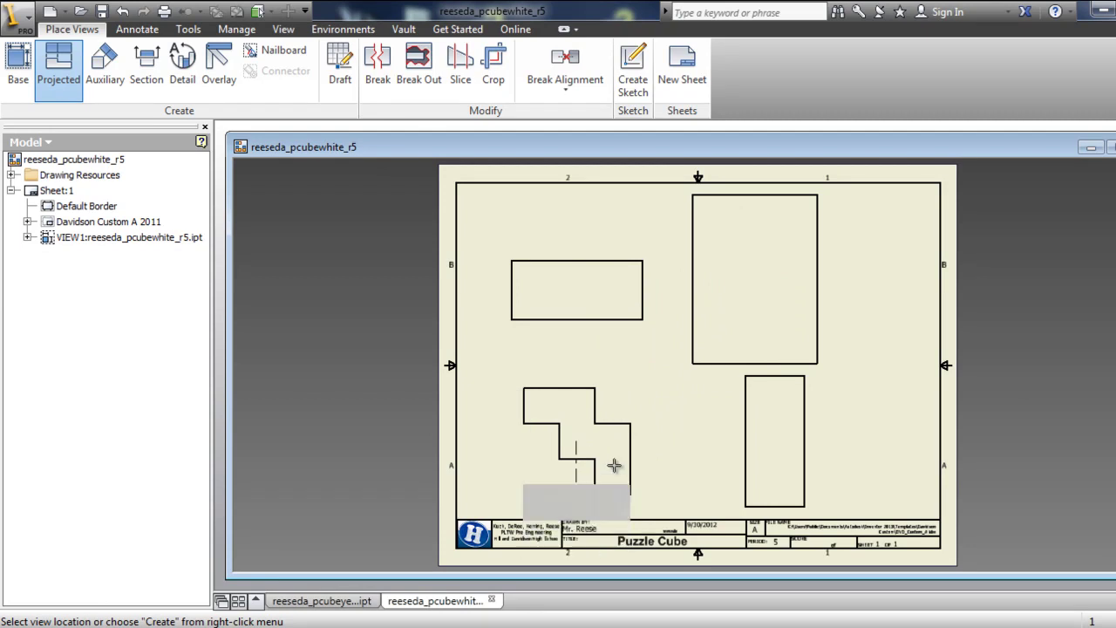
left_click(559, 440)
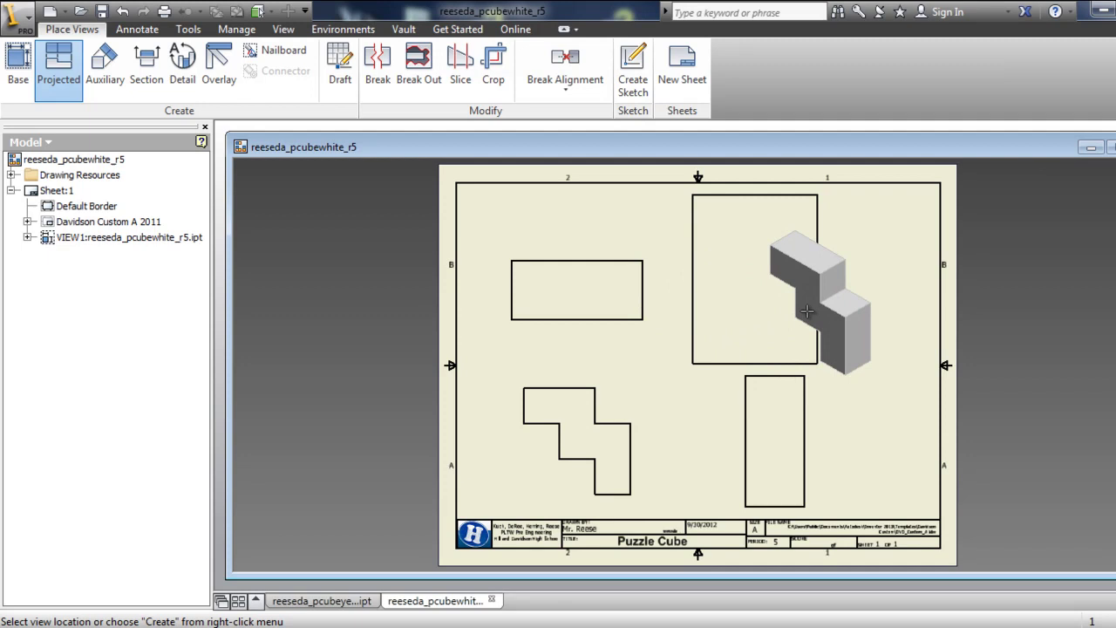
right_click(796, 318)
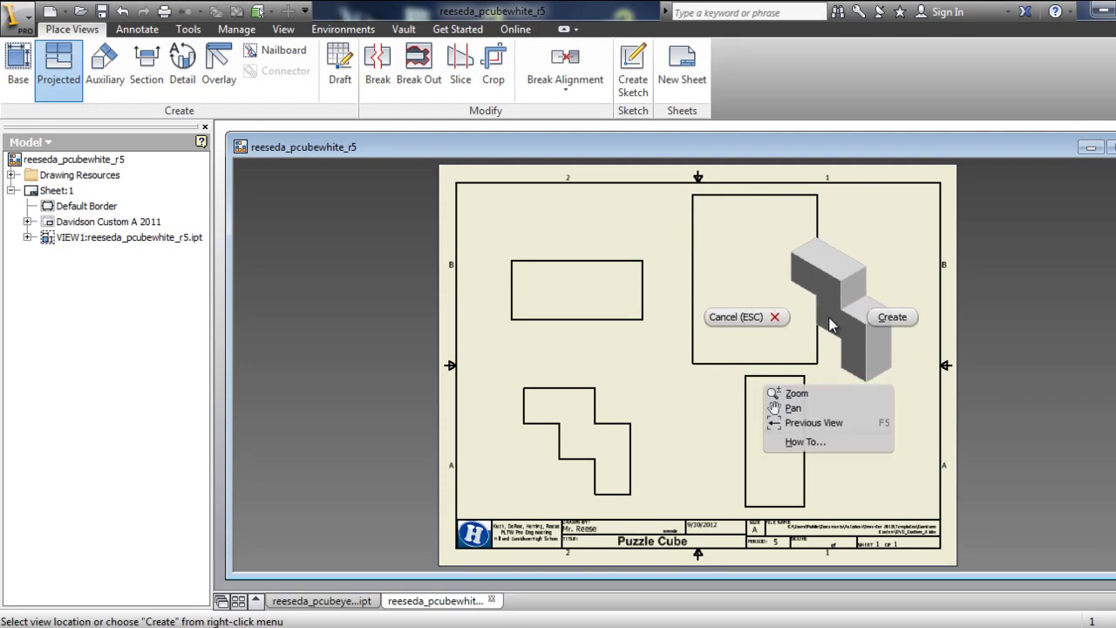
left_click(888, 321)
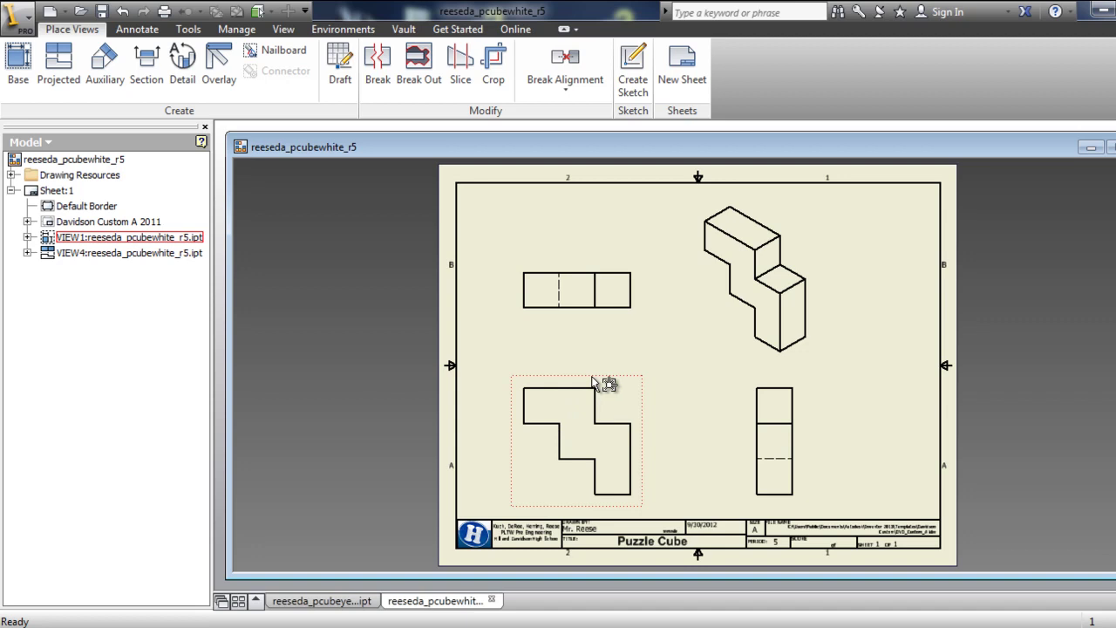
mouse_move(591, 376)
left_mouse_down()
mouse_move(605, 337)
mouse_move(610, 357)
mouse_move(563, 374)
mouse_move(618, 346)
mouse_move(596, 357)
left_mouse_up()
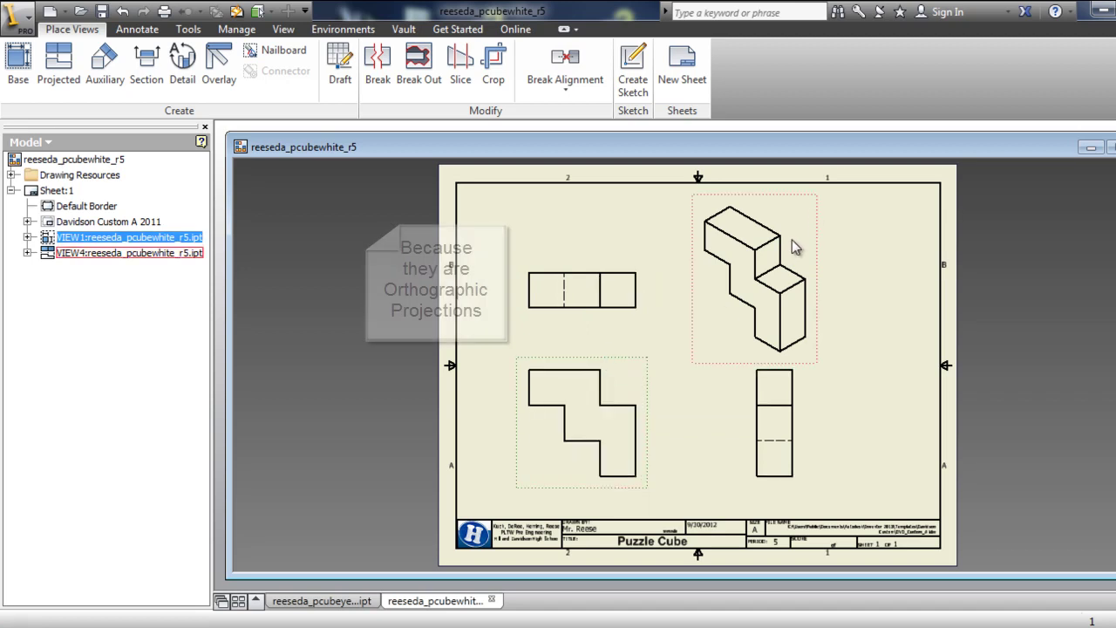
Change the isometric view's display style to Shaded through Edit View.
right_click(818, 247)
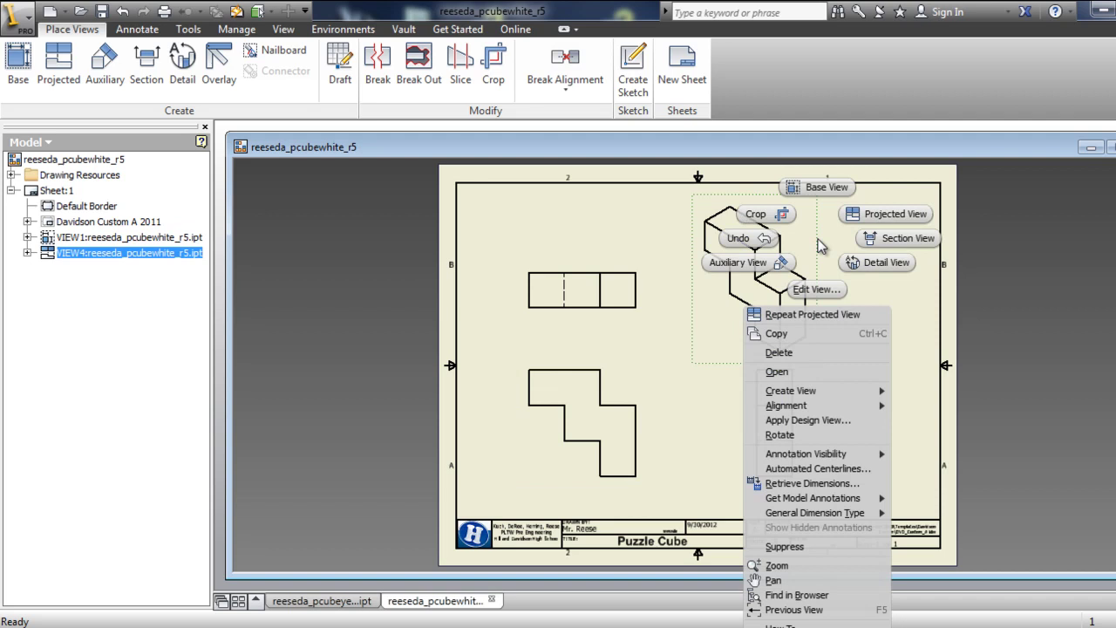
left_click(814, 291)
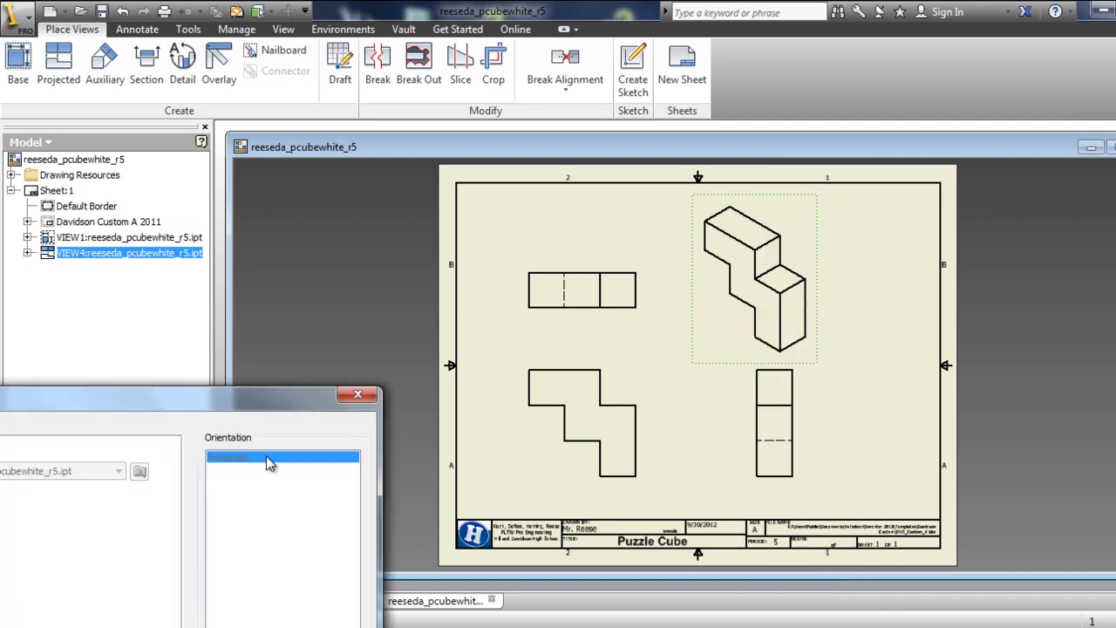
mouse_move(241, 415)
left_mouse_down()
mouse_move(348, 370)
mouse_move(497, 260)
mouse_move(516, 161)
mouse_move(495, 186)
left_mouse_up()
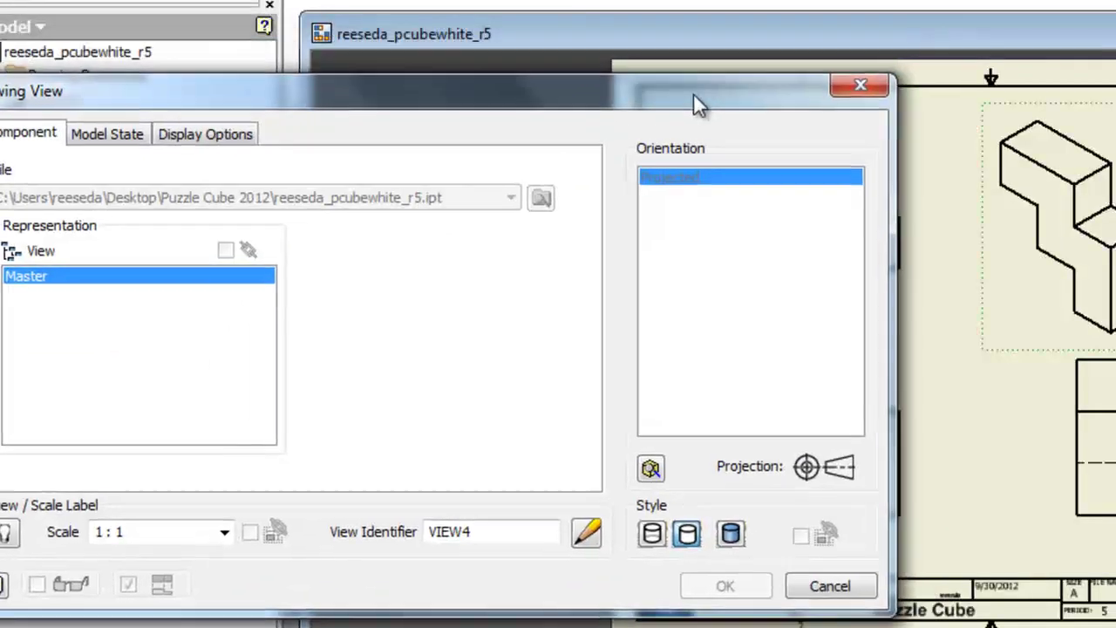
left_click_drag(693, 92, 561, 121)
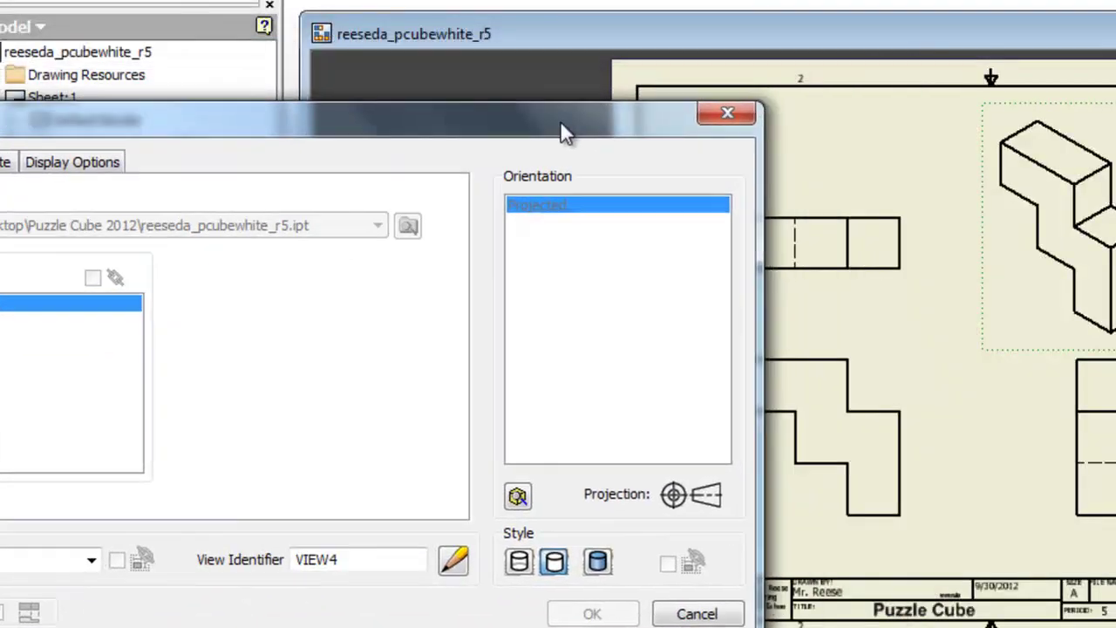
left_click(600, 563)
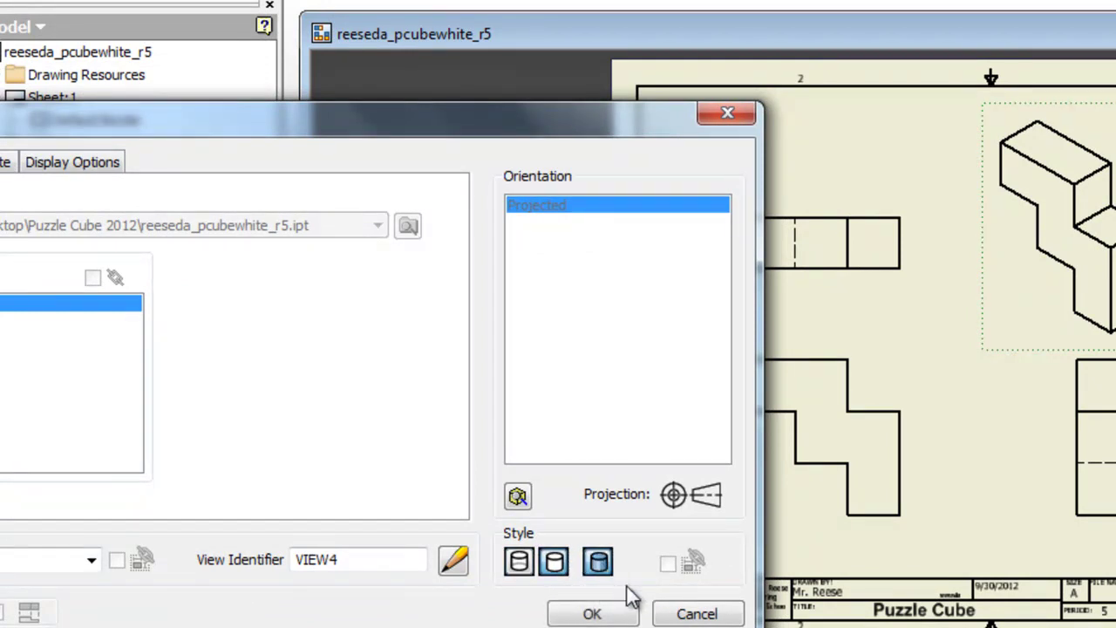
left_click(592, 613)
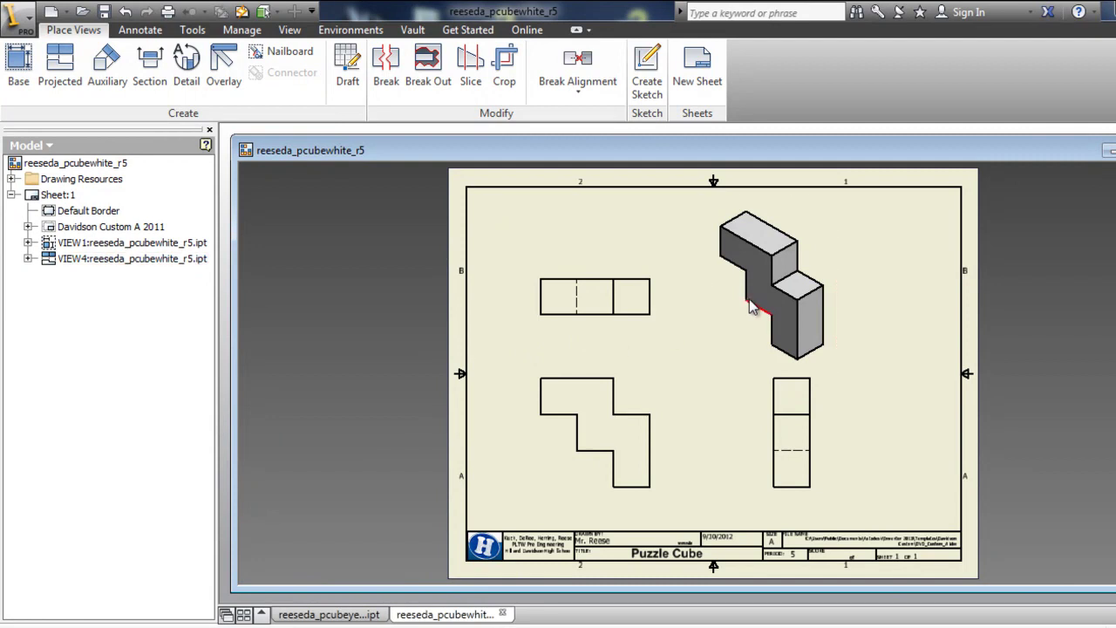
right_click(666, 406)
left_click(654, 318)
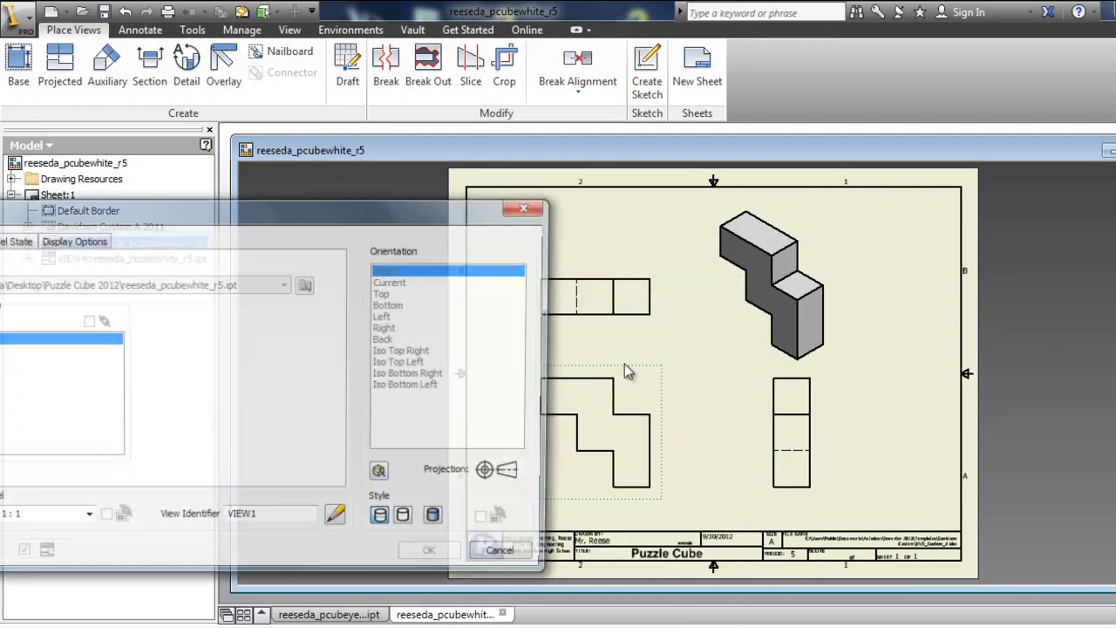
mouse_move(231, 199)
left_mouse_down()
mouse_move(436, 244)
mouse_move(384, 249)
mouse_move(367, 238)
left_mouse_up()
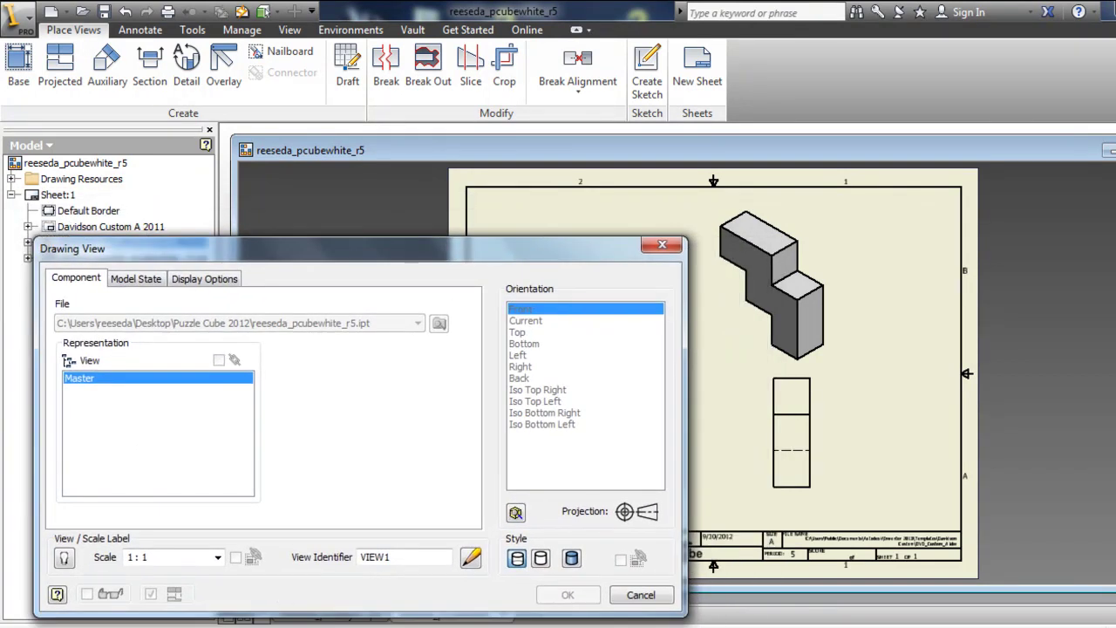
left_click(218, 562)
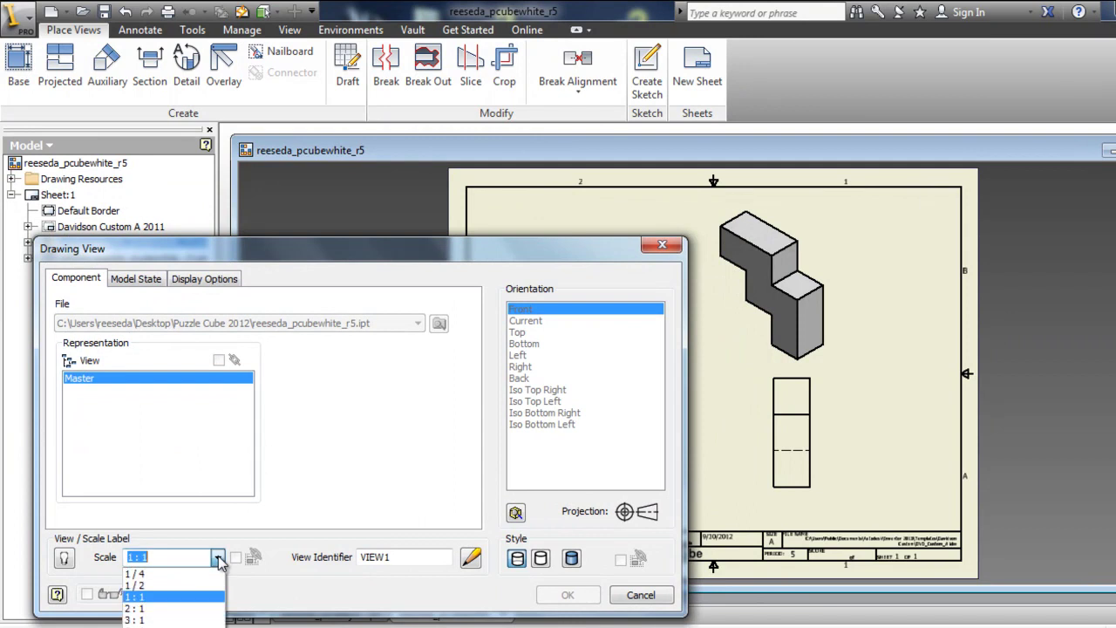
left_click(157, 611)
left_click(572, 599)
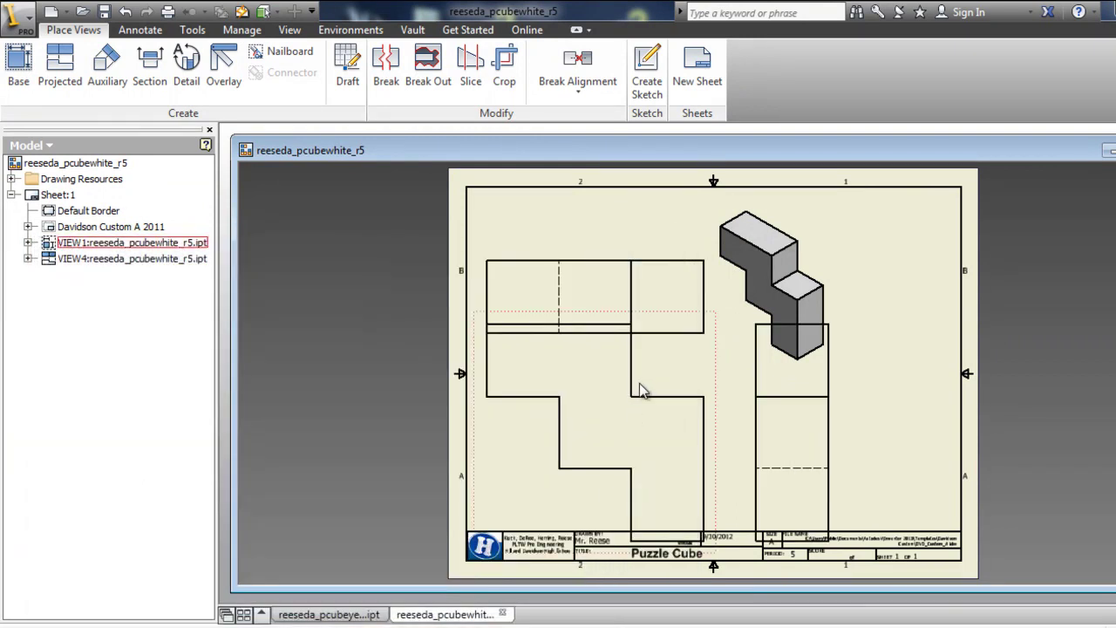
right_click(723, 374)
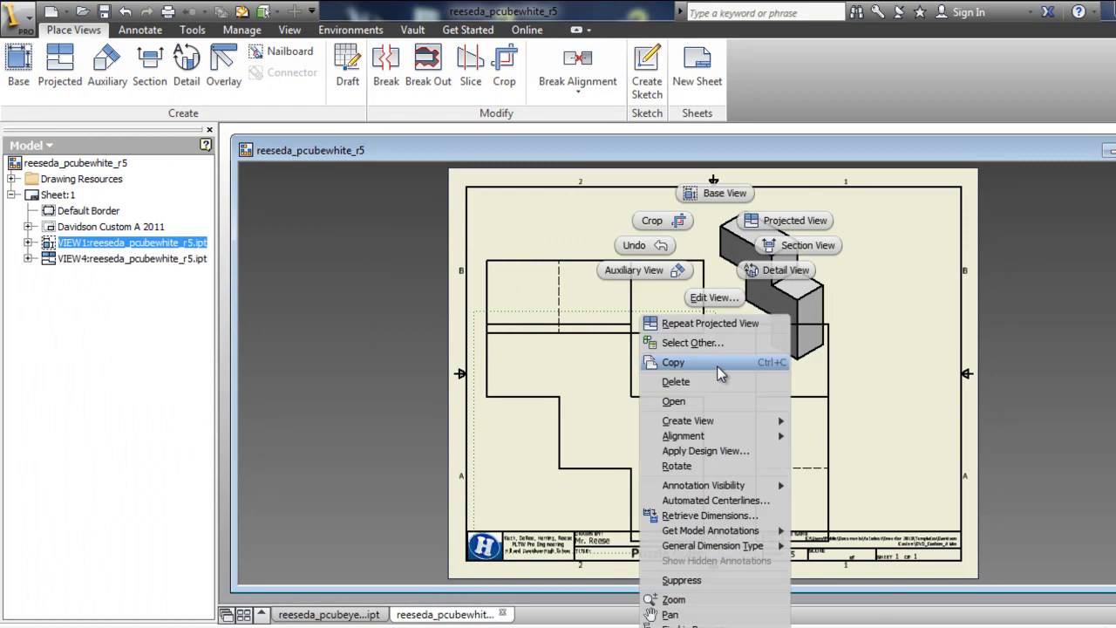
left_click(715, 297)
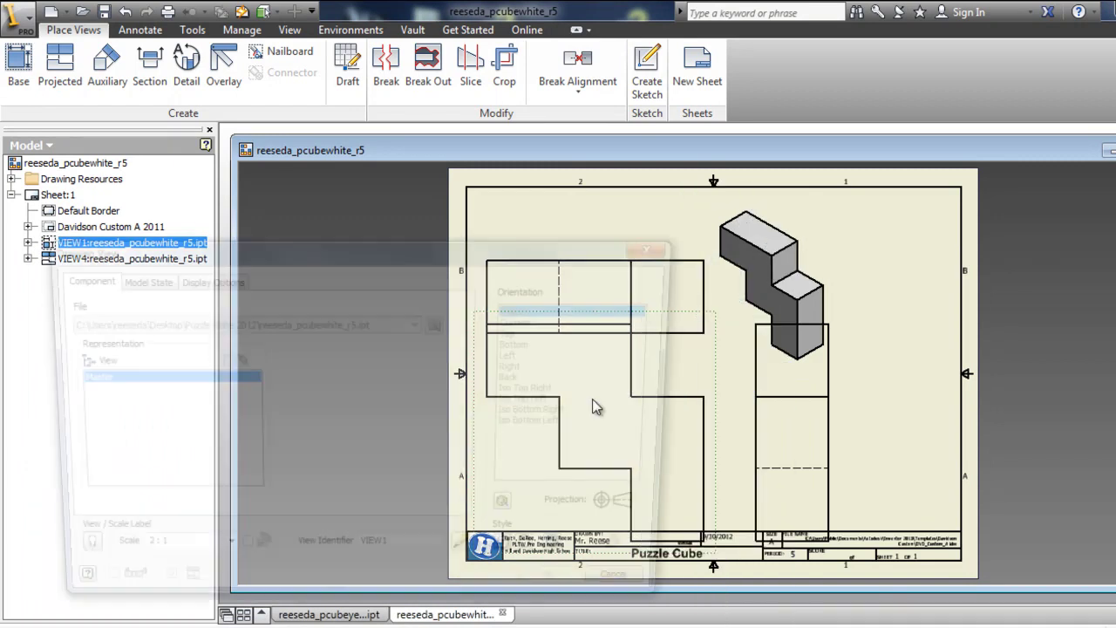
left_click(218, 557)
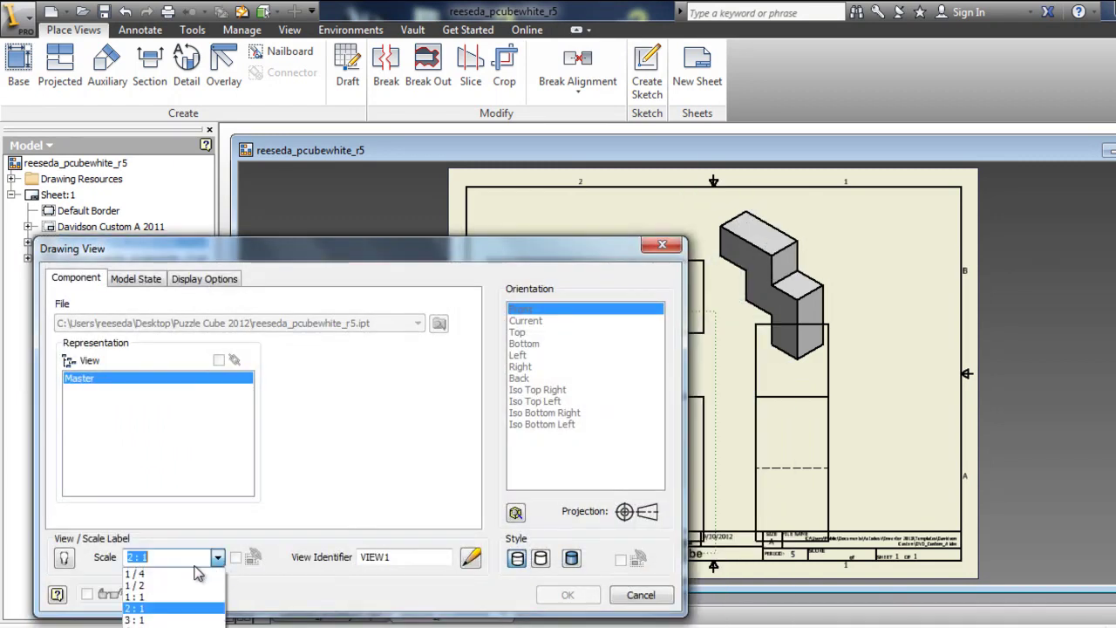
left_click(154, 598)
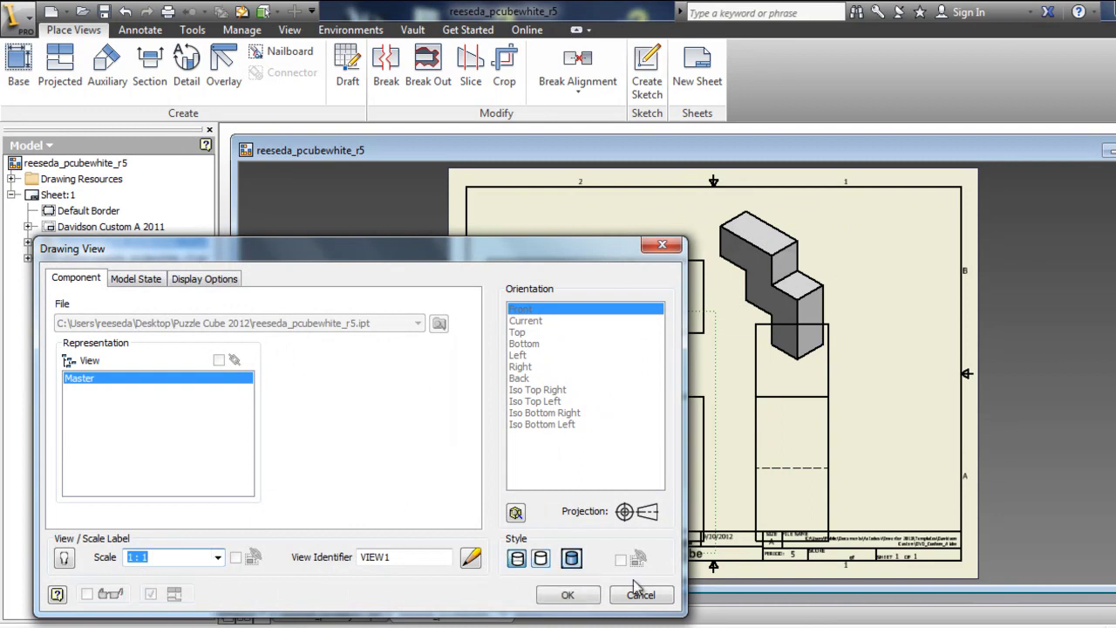
left_click(568, 596)
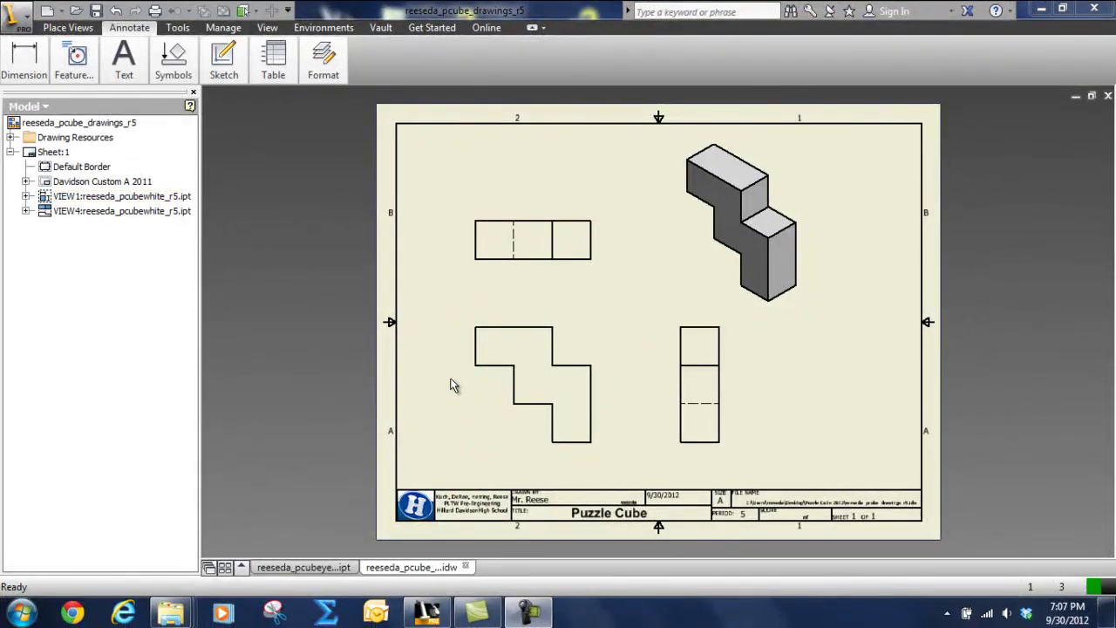
Switch to the Annotate tab and start General Dimension from the sheet's marking menu.
double_click(128, 28)
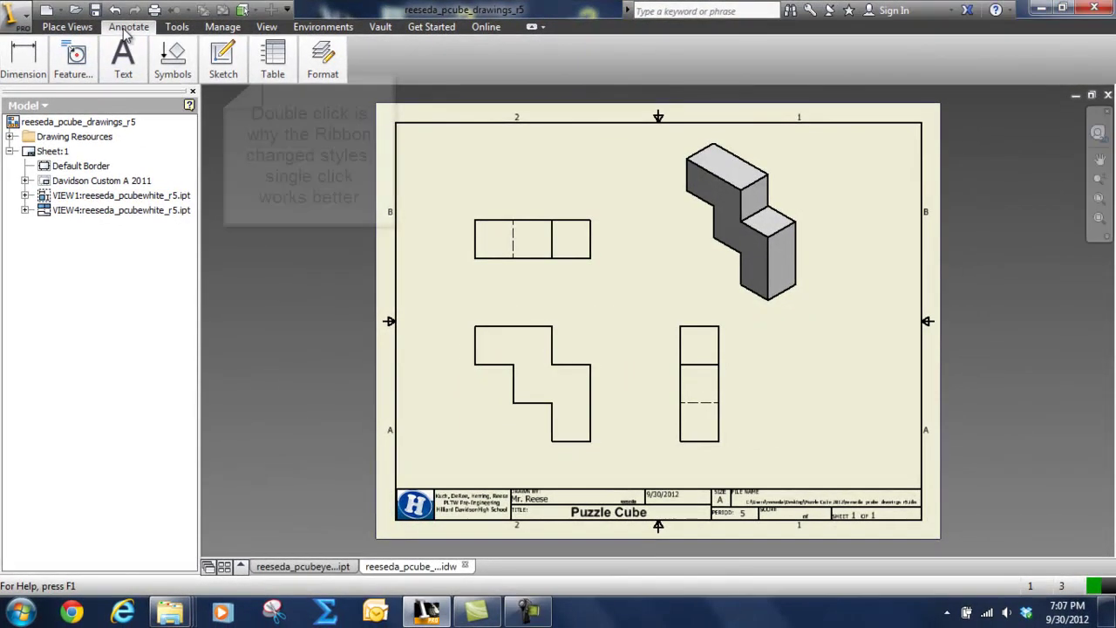
double_click(127, 28)
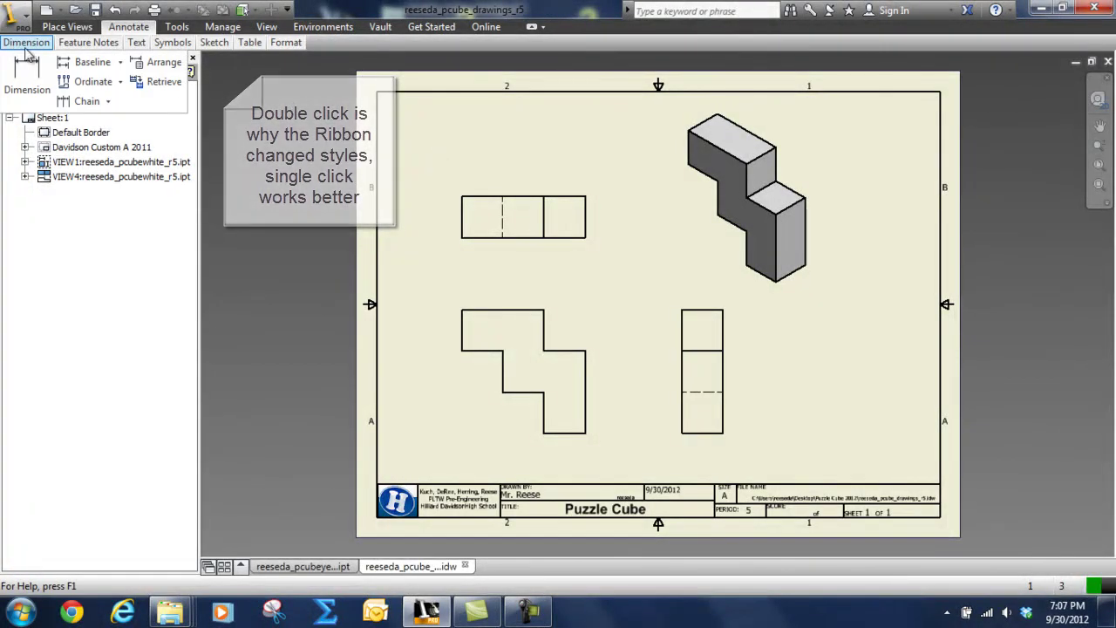
right_click(449, 153)
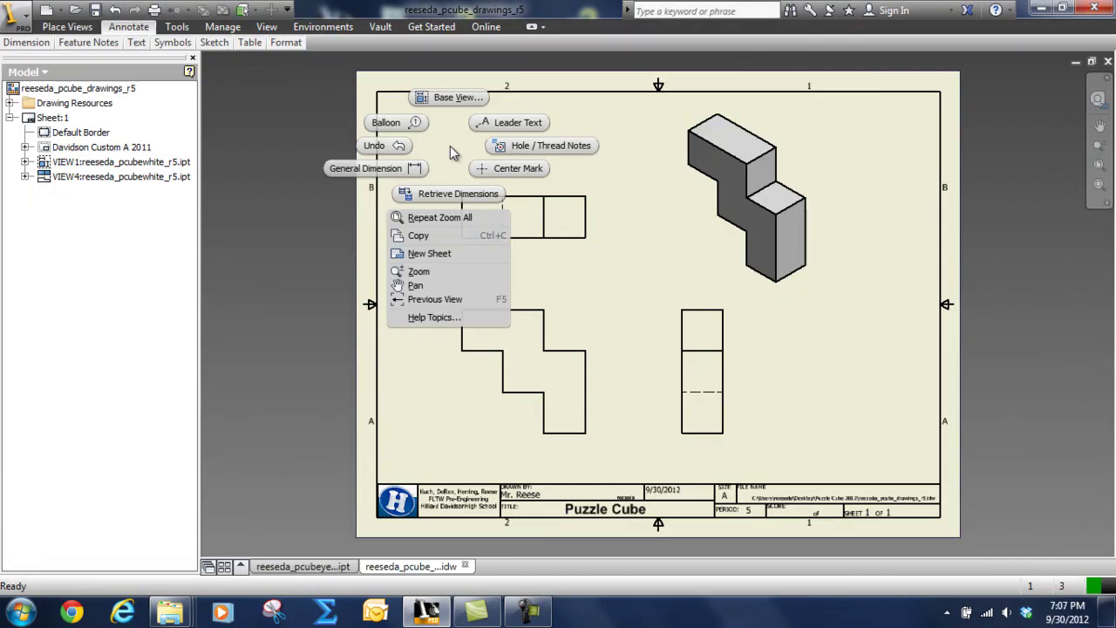
left_click(385, 173)
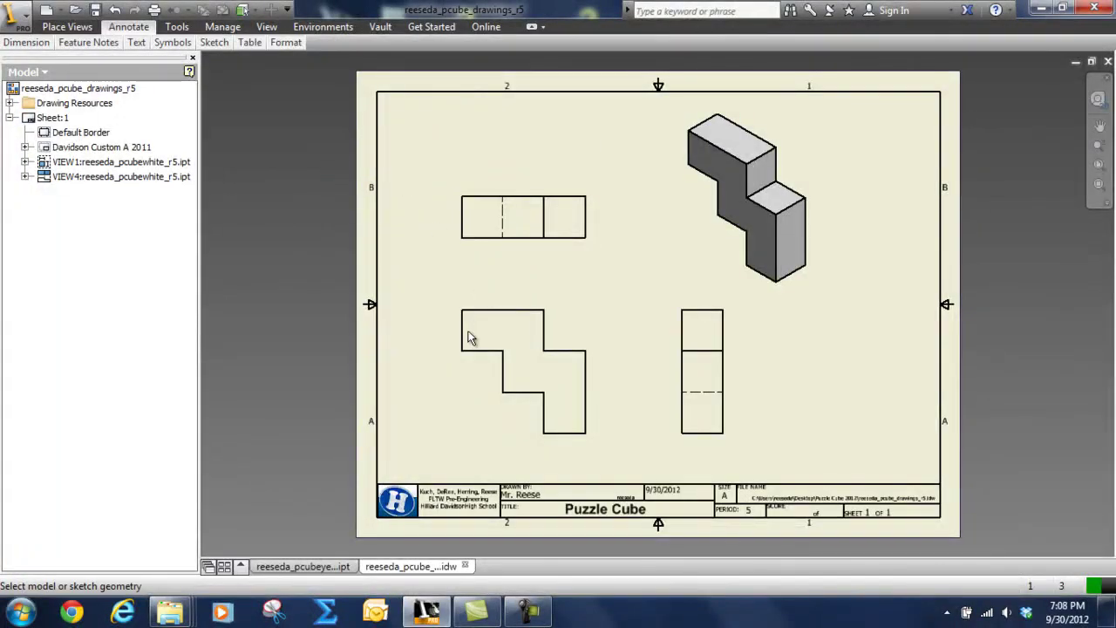
Dimension the front view's 2.25 overall width and 1.50 upper step above the view.
scroll(469, 339, "up", 3)
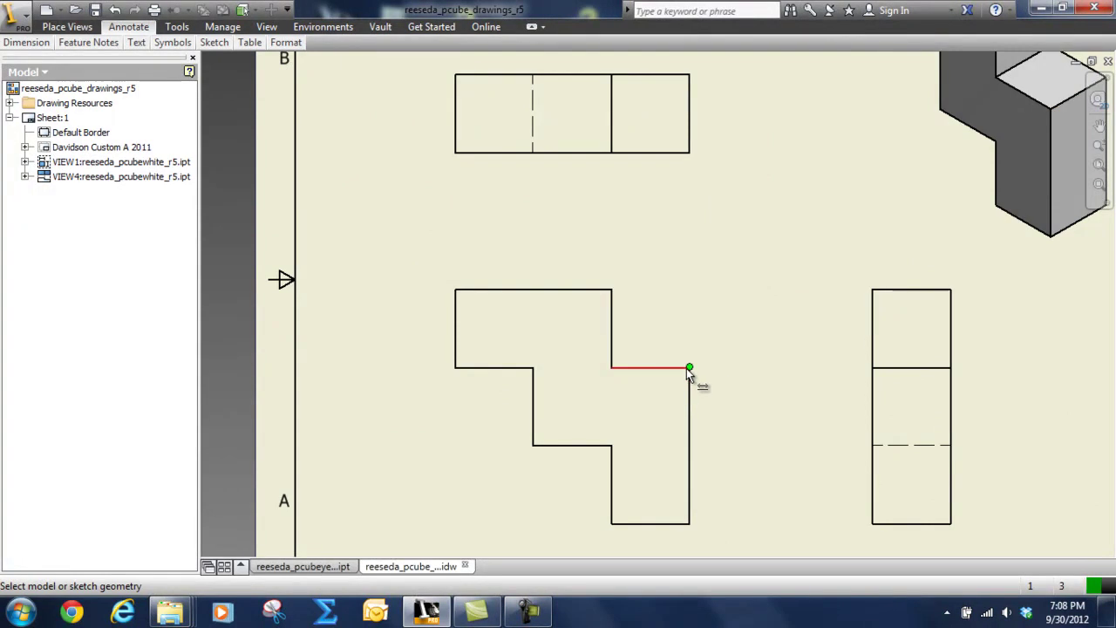
left_click(453, 311)
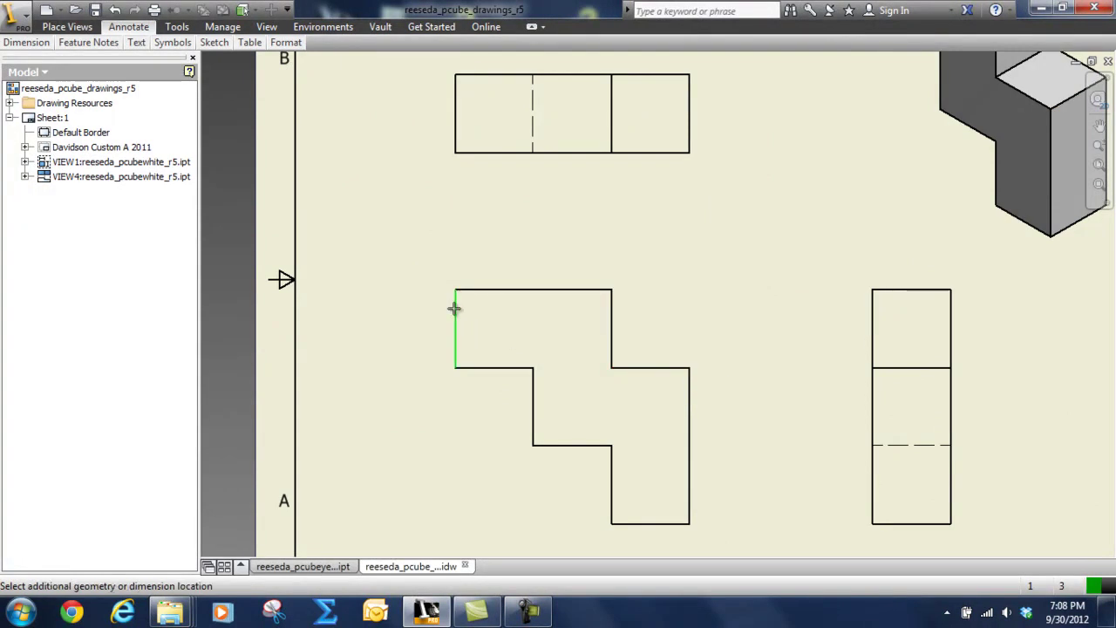
left_click(690, 397)
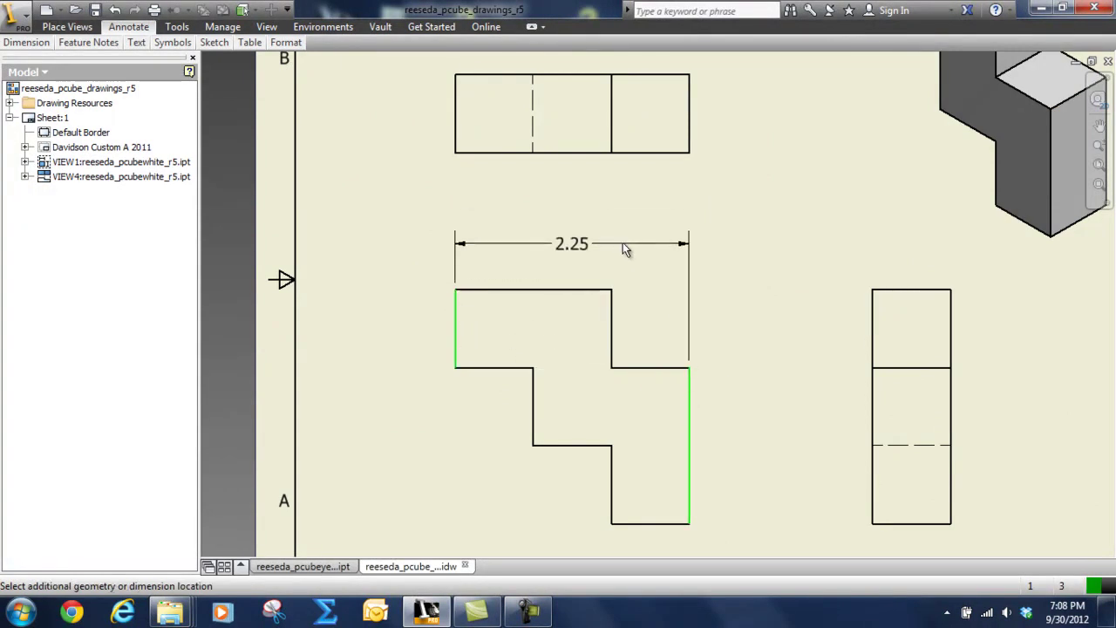
left_click(594, 208)
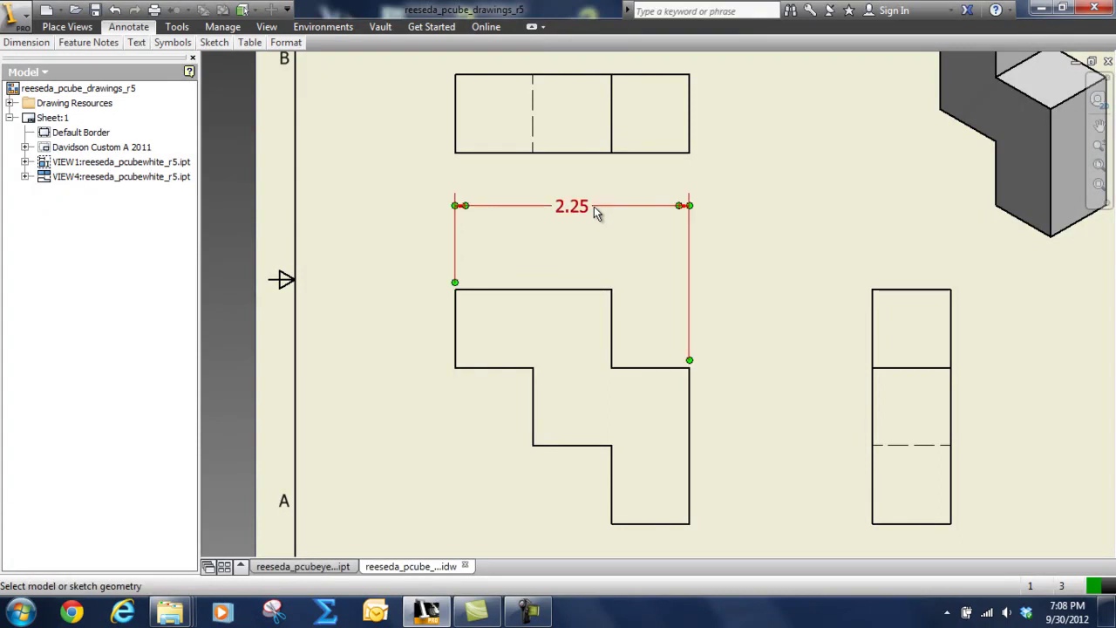
left_click(463, 289)
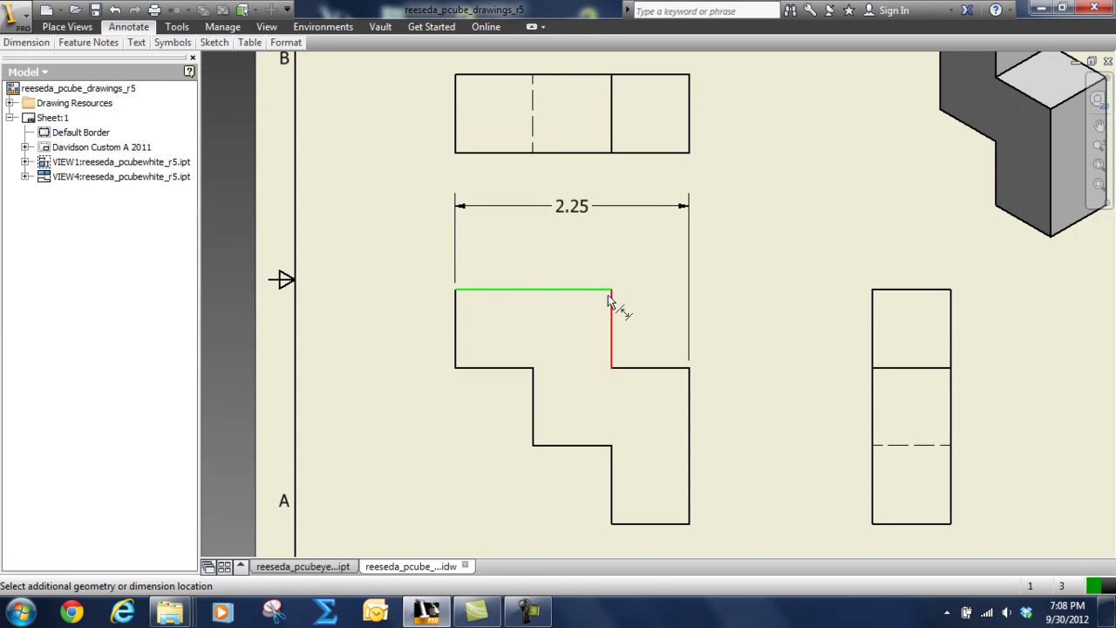
left_click(594, 249)
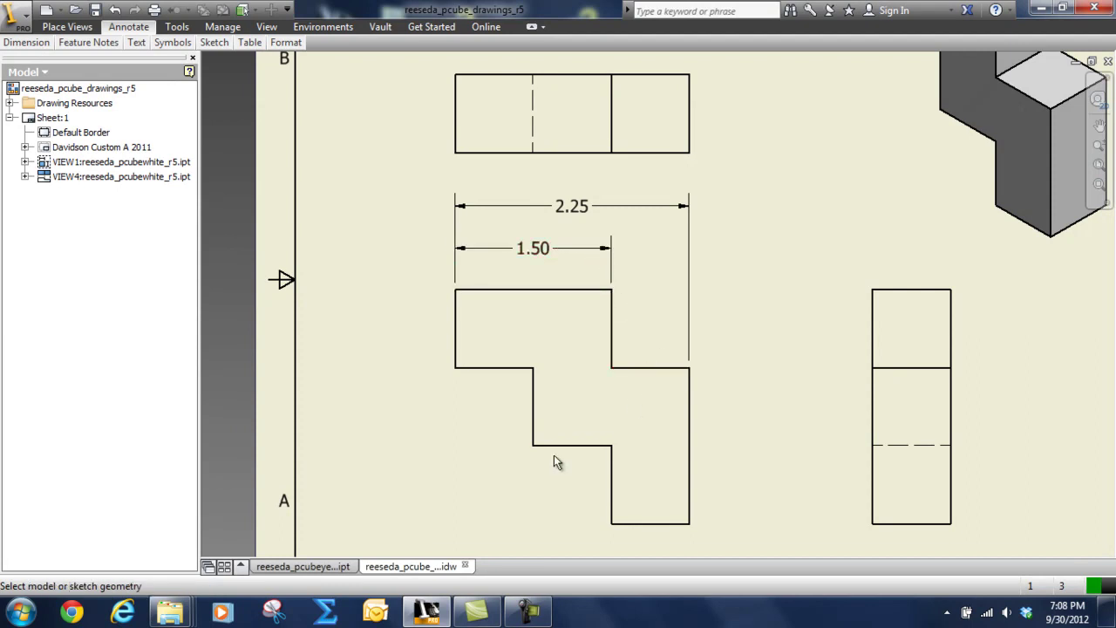
Add the .75 lower-step width dimension below the front view.
scroll(527, 407, "up", 3)
scroll(525, 409, "down", 5)
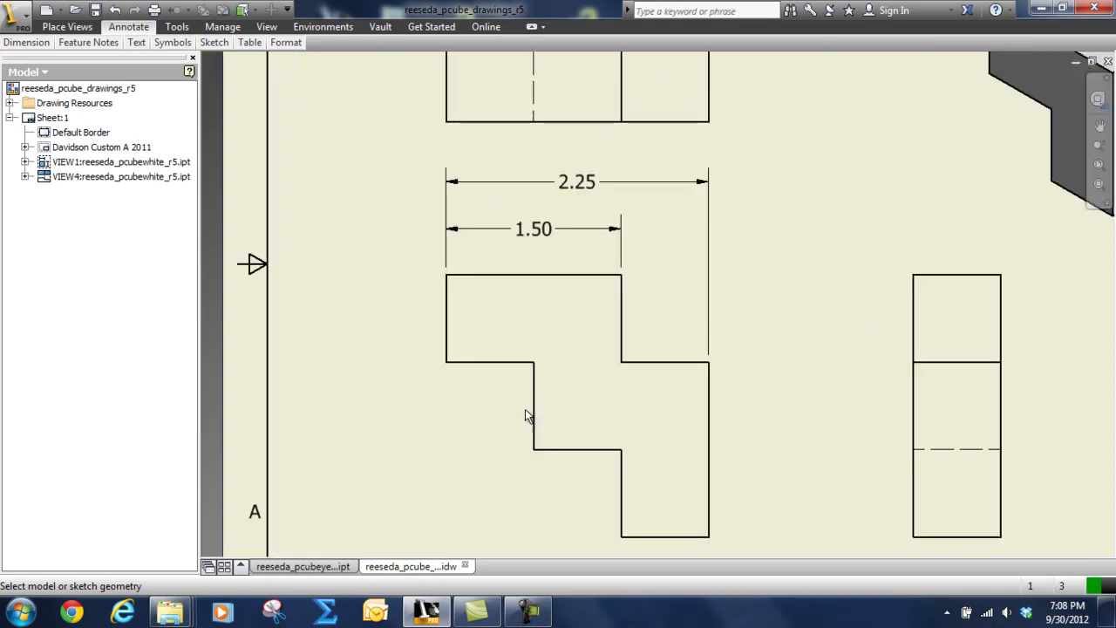
middle_click_drag(525, 409, 541, 458)
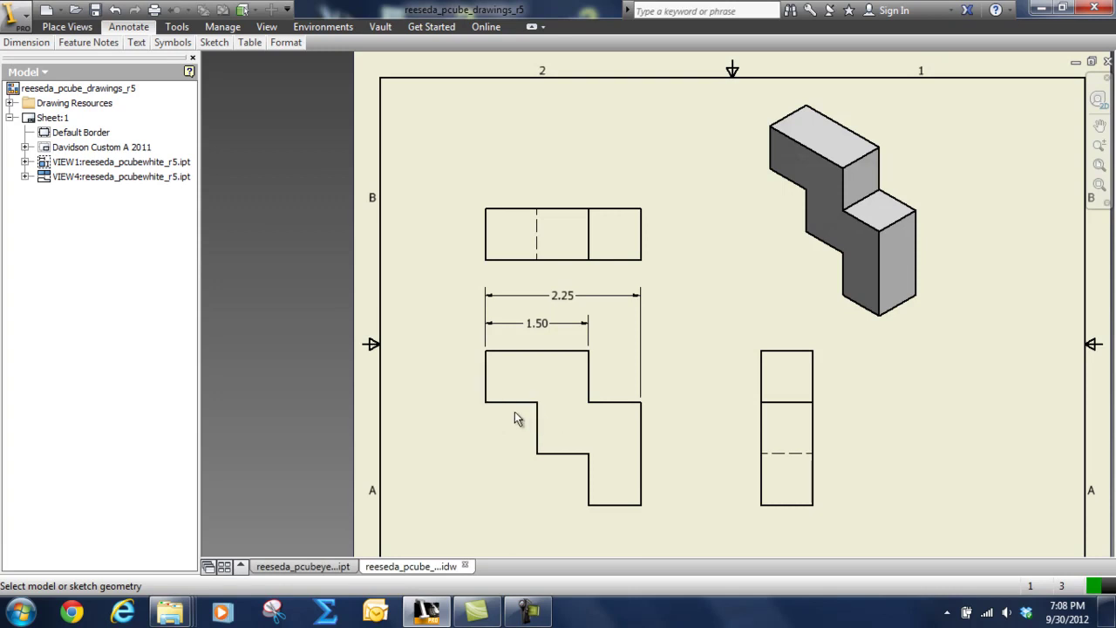
left_click(488, 403)
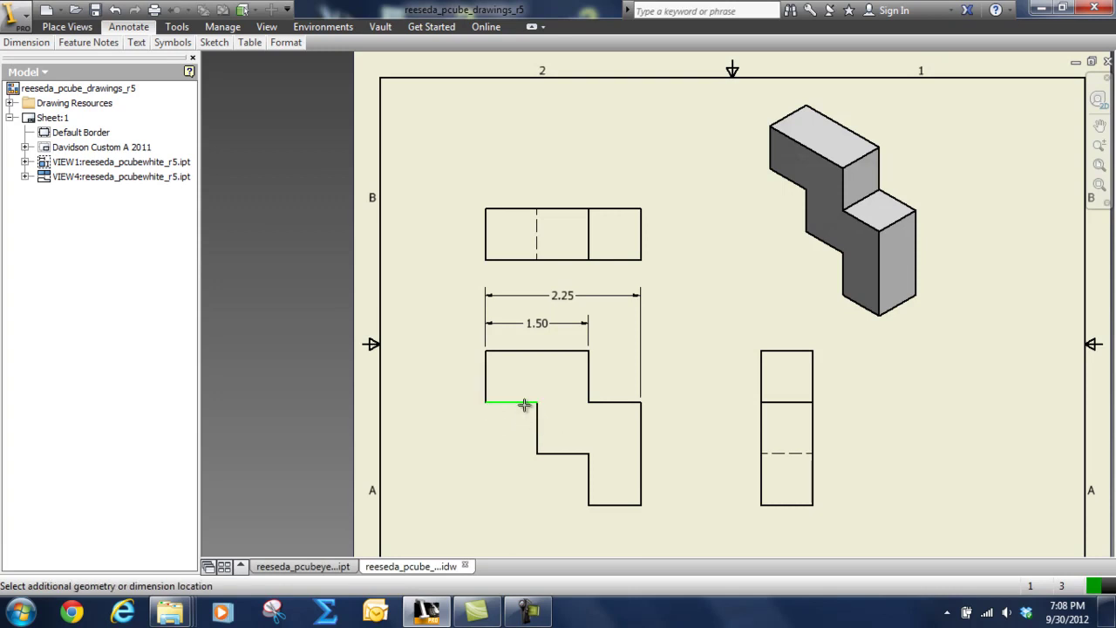
left_click(537, 427)
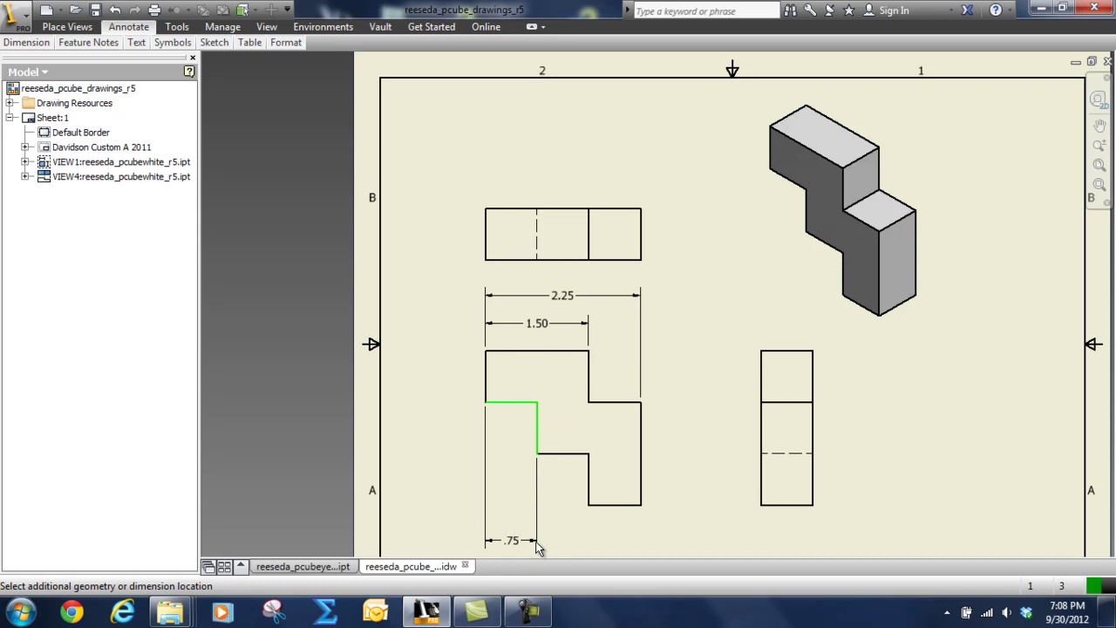
left_click(540, 551)
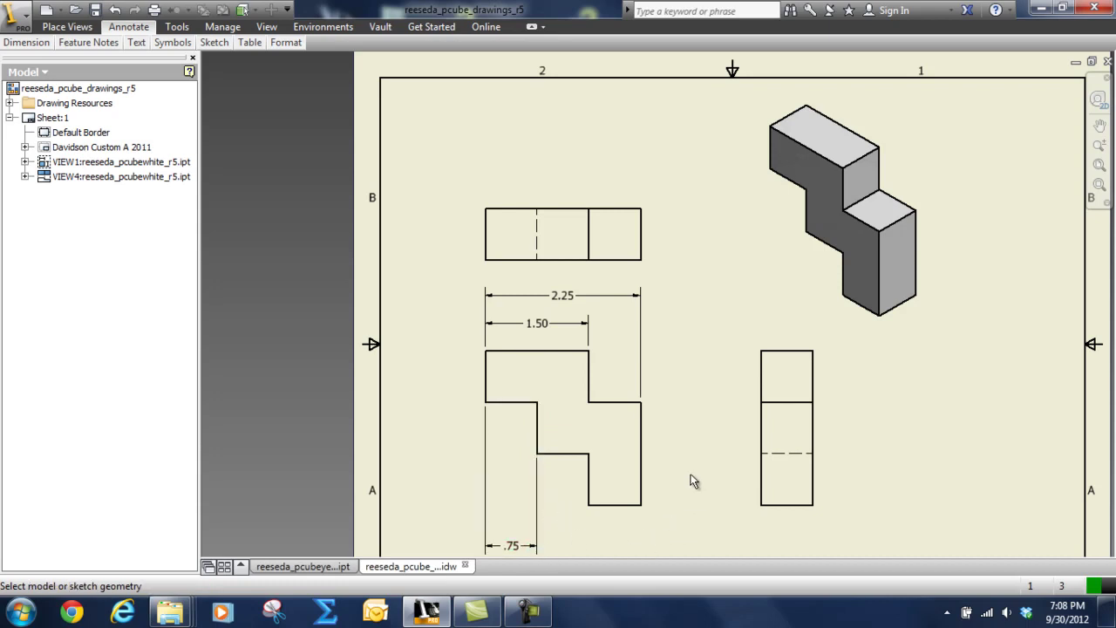
Dimension the right side view's heights: 2.25 overall and 1.50.
left_click(762, 361)
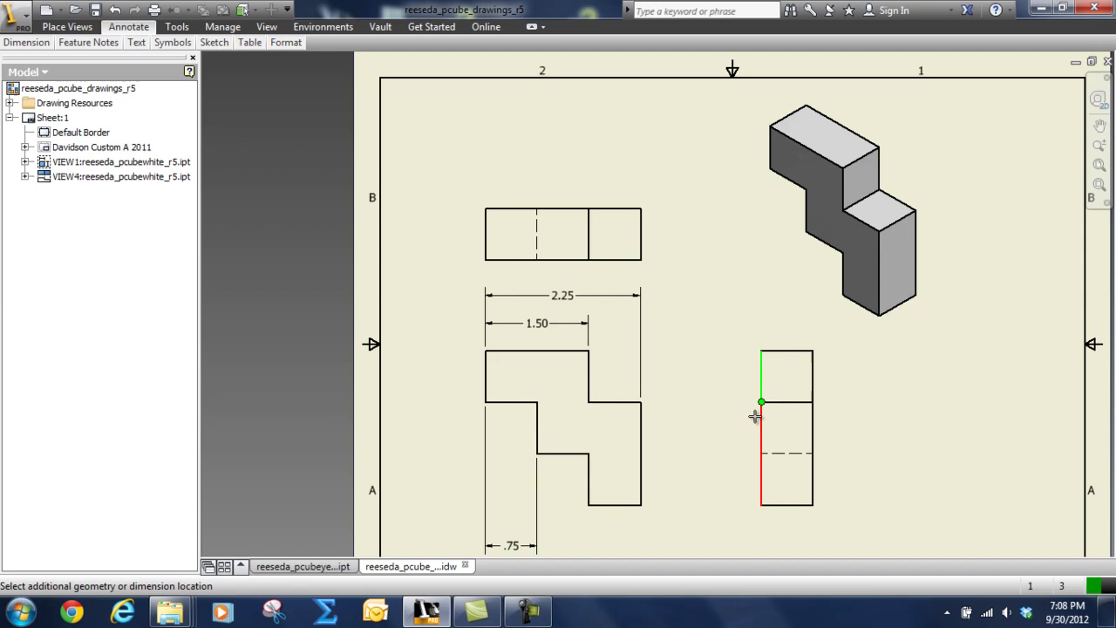
left_click(770, 505)
left_click(702, 490)
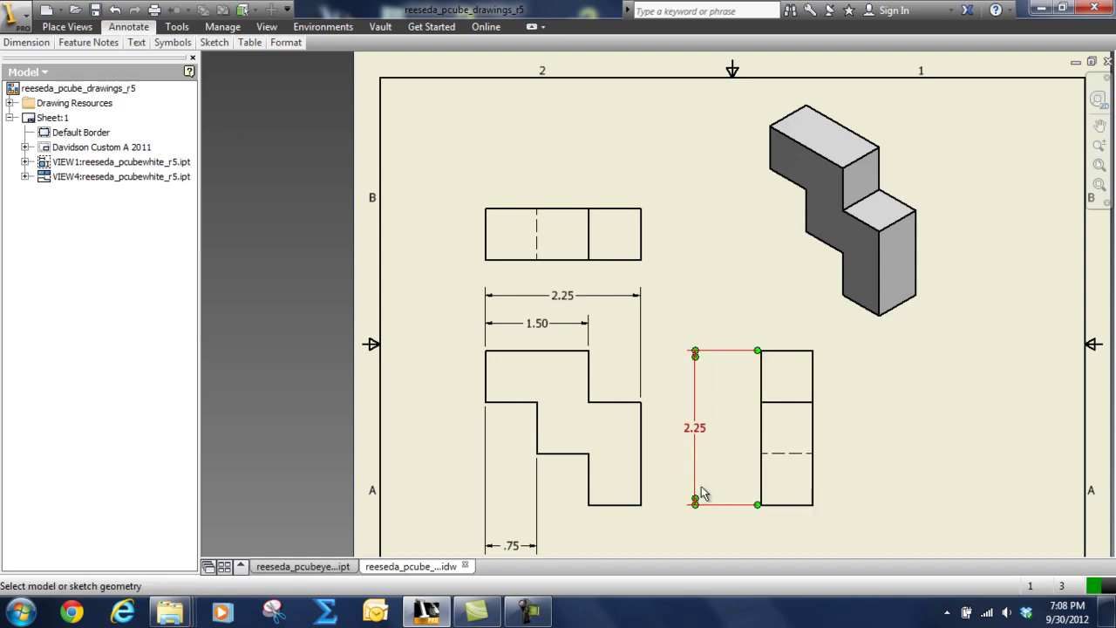
left_click(763, 438)
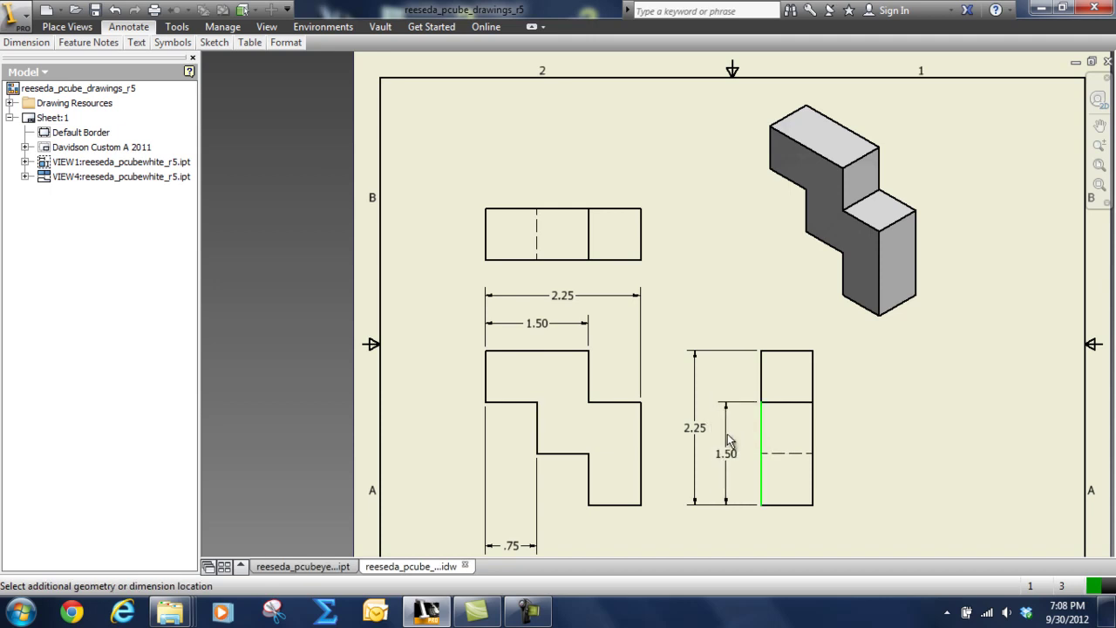
left_click(727, 433)
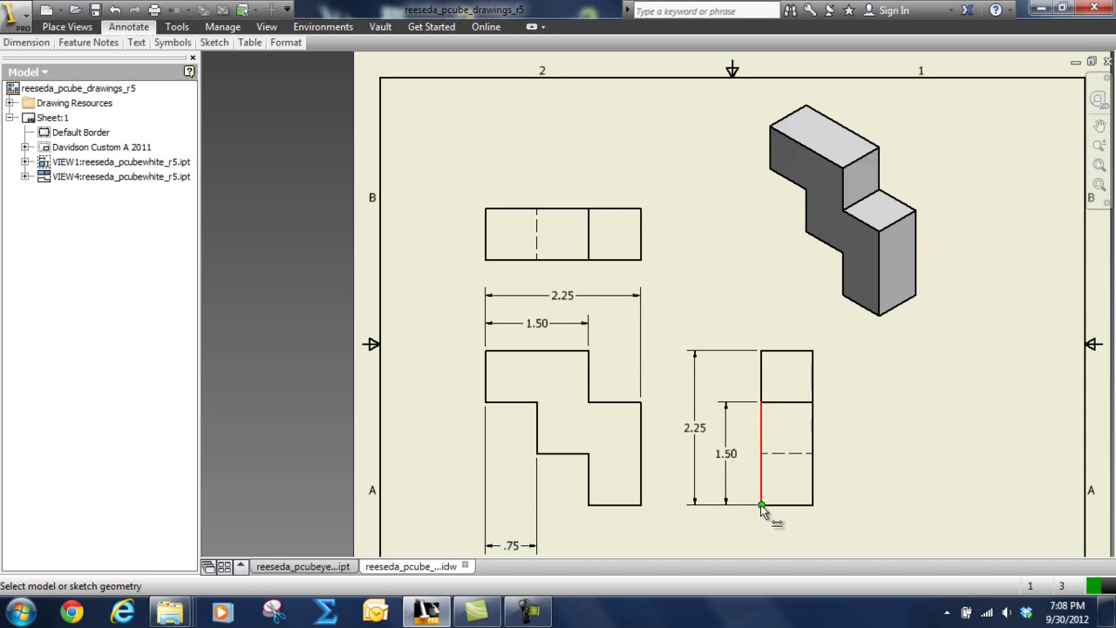
Place a .75 side-view height, then delete it as unneeded.
left_click(760, 504)
left_click(761, 453)
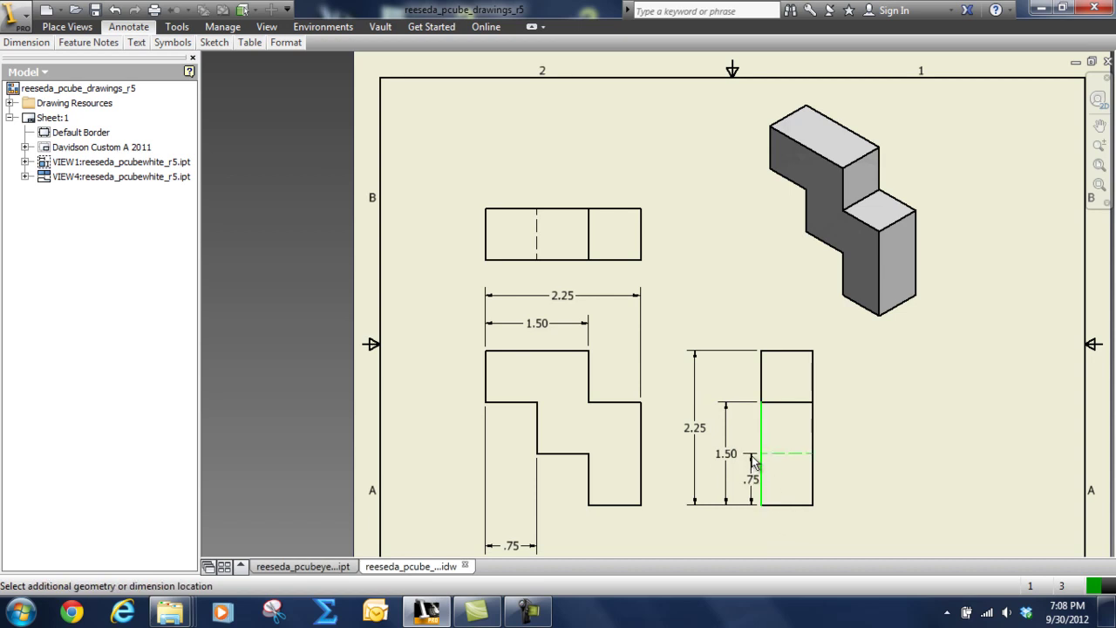
left_click(748, 464)
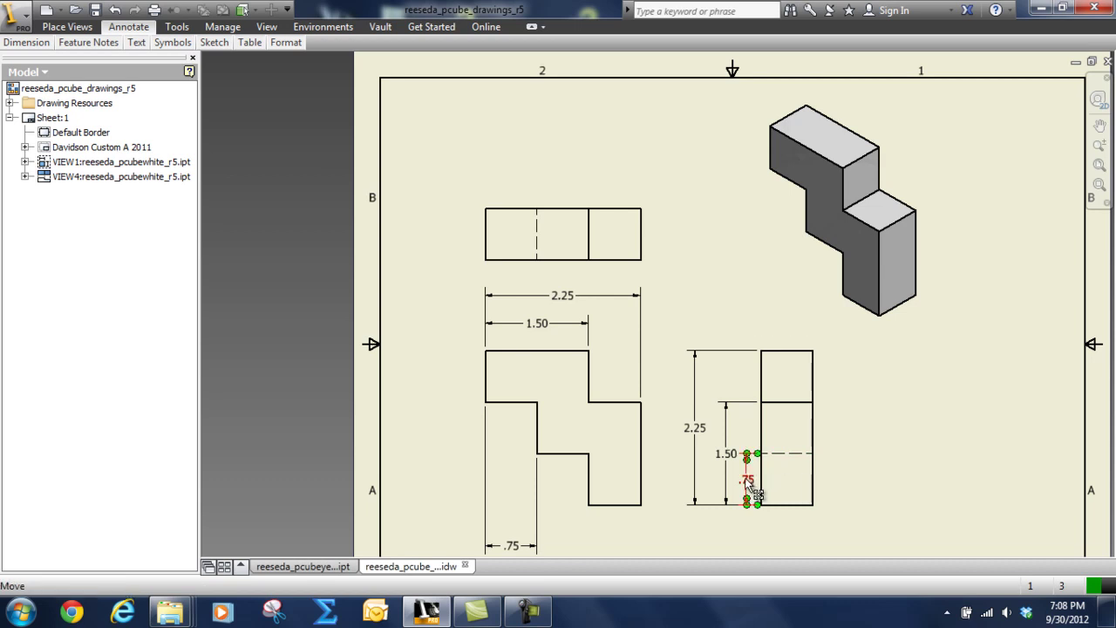
left_click(748, 486)
key("Delete")
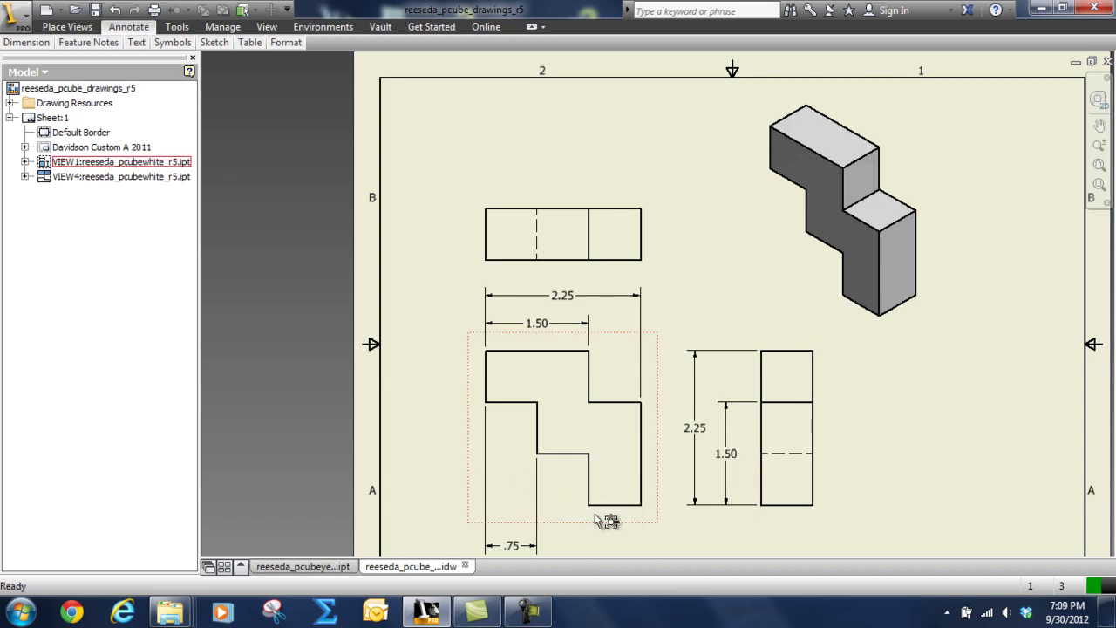
Begin a .75 front-view height dimension, then cancel the misplaced attempt.
right_click(720, 256)
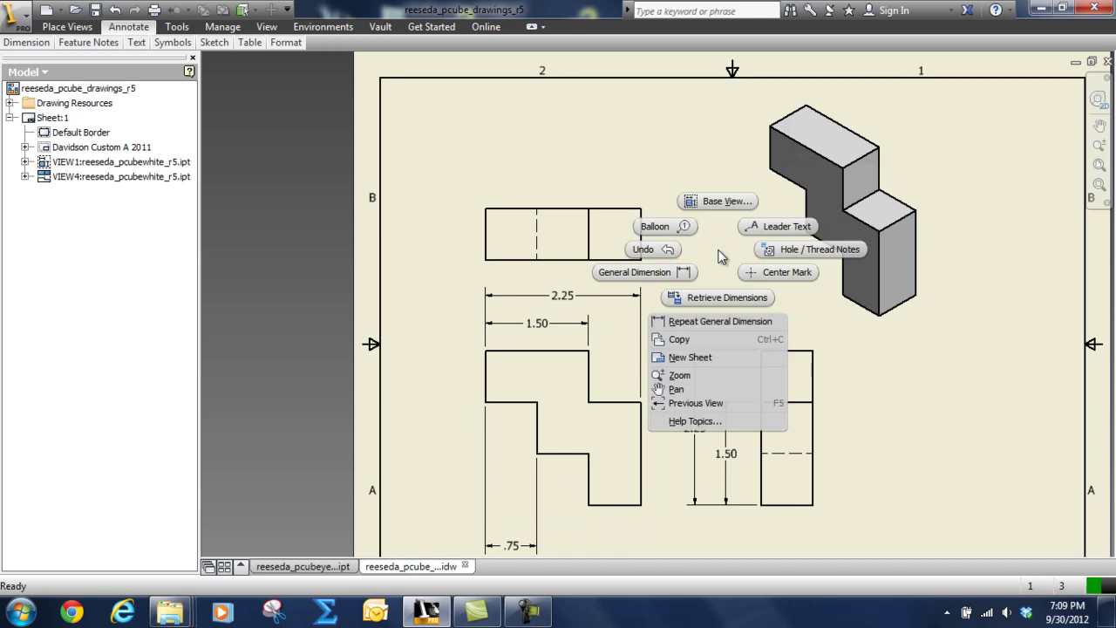
left_click(611, 275)
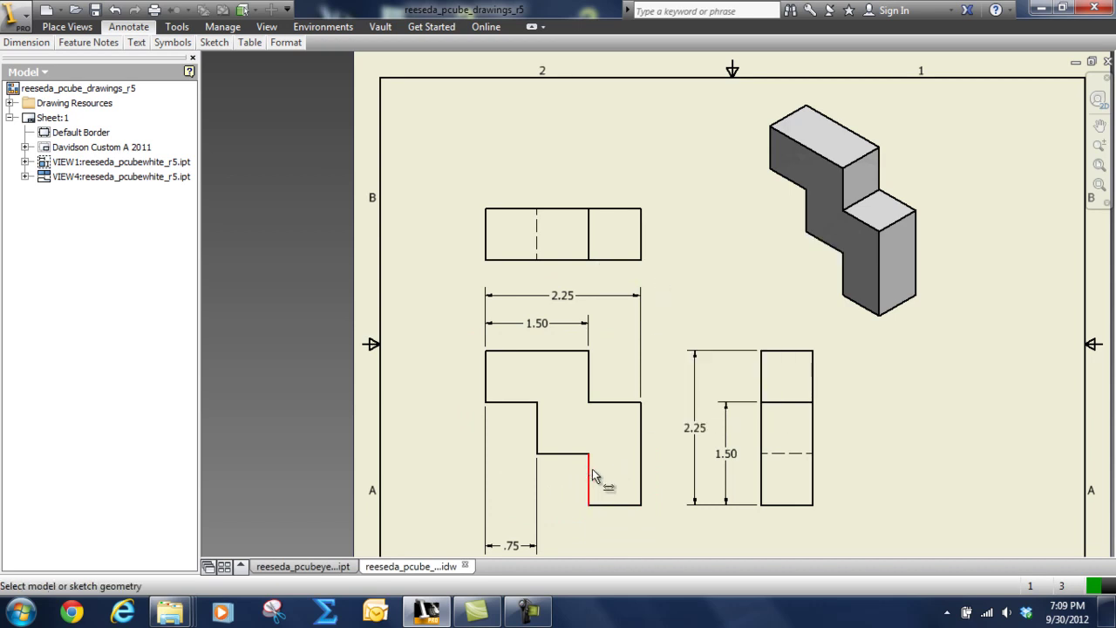
left_click(592, 471)
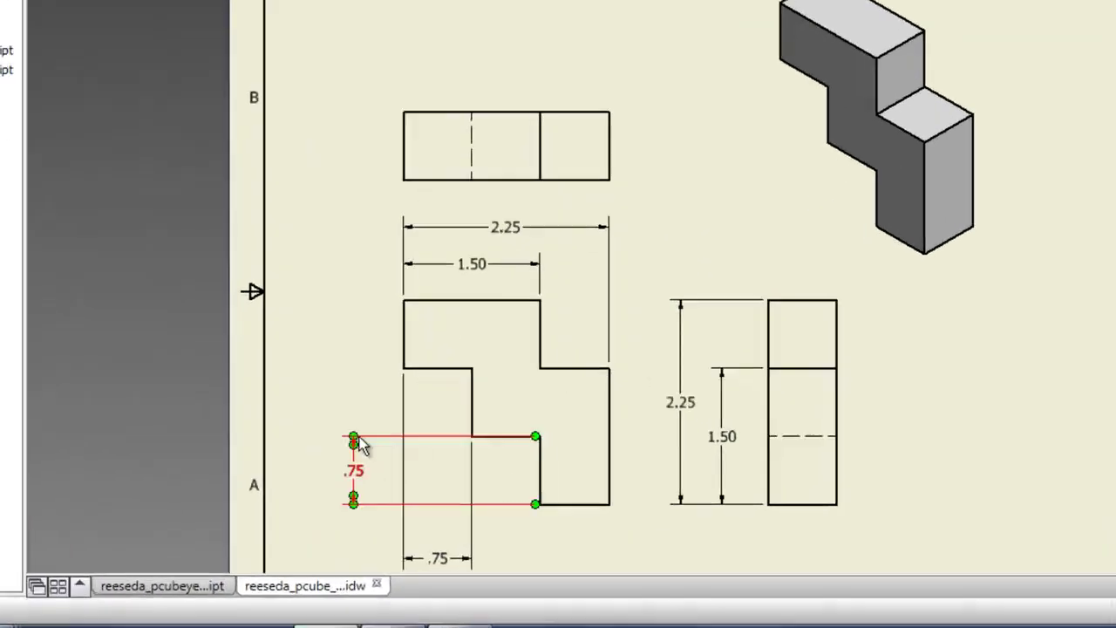
left_click(357, 444)
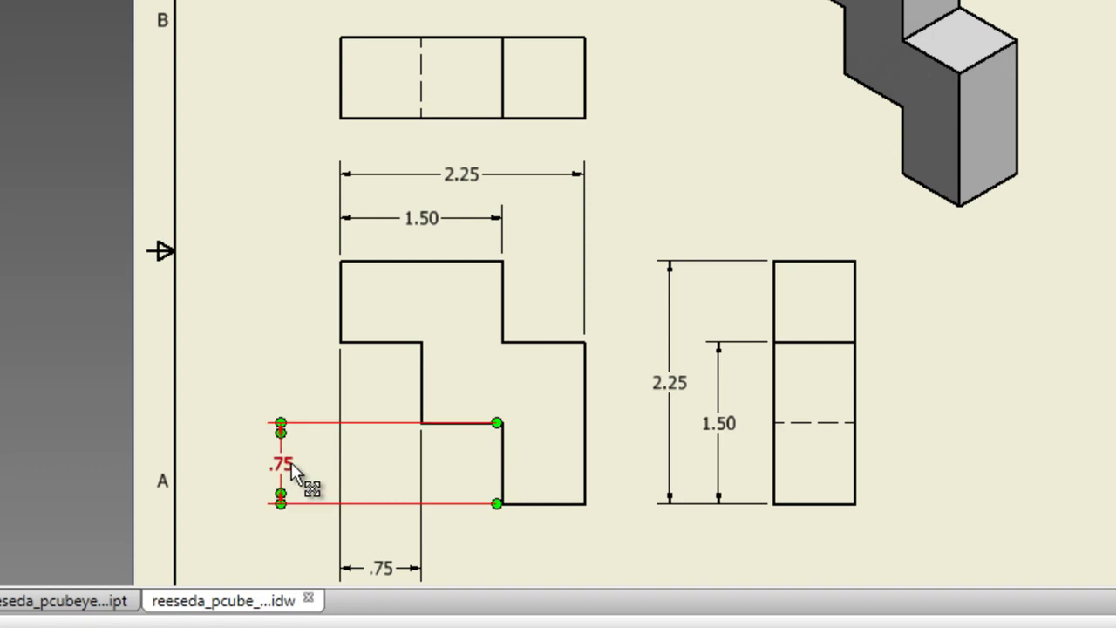
key("Escape")
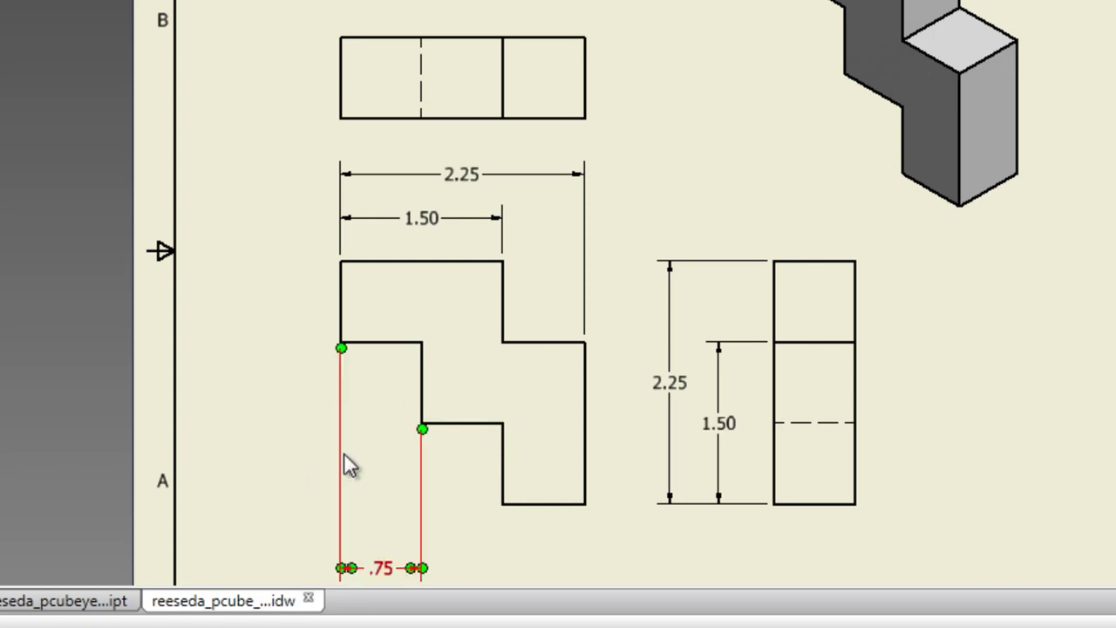
Dimension the front view's lower step at .75 between bottom and middle edges, placed left.
right_click(262, 178)
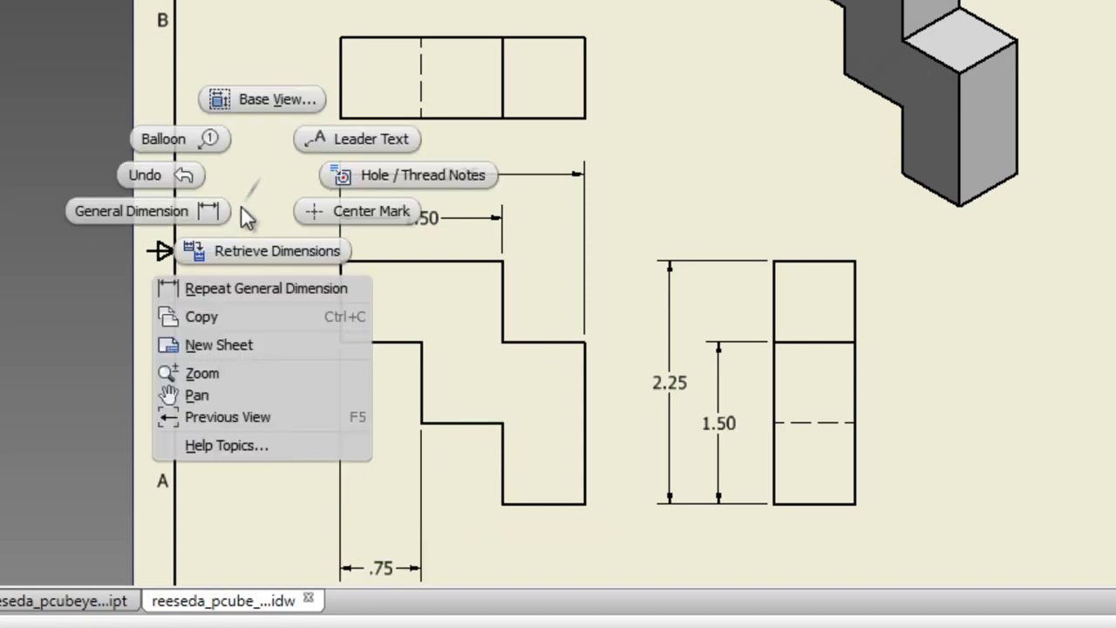
left_click(168, 211)
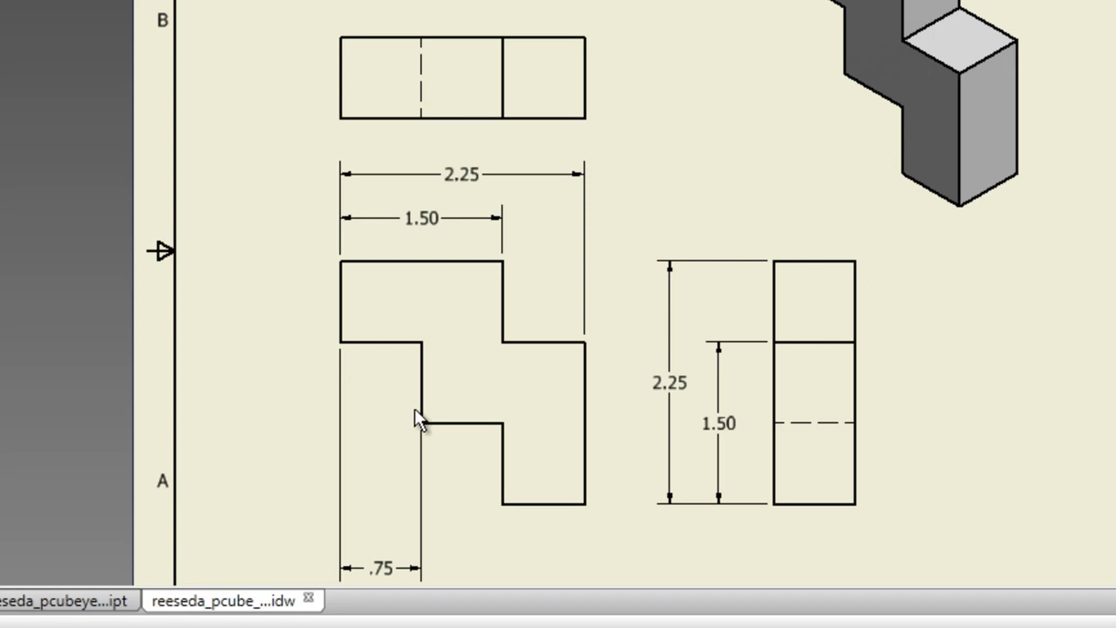
left_click(519, 504)
left_click(459, 423)
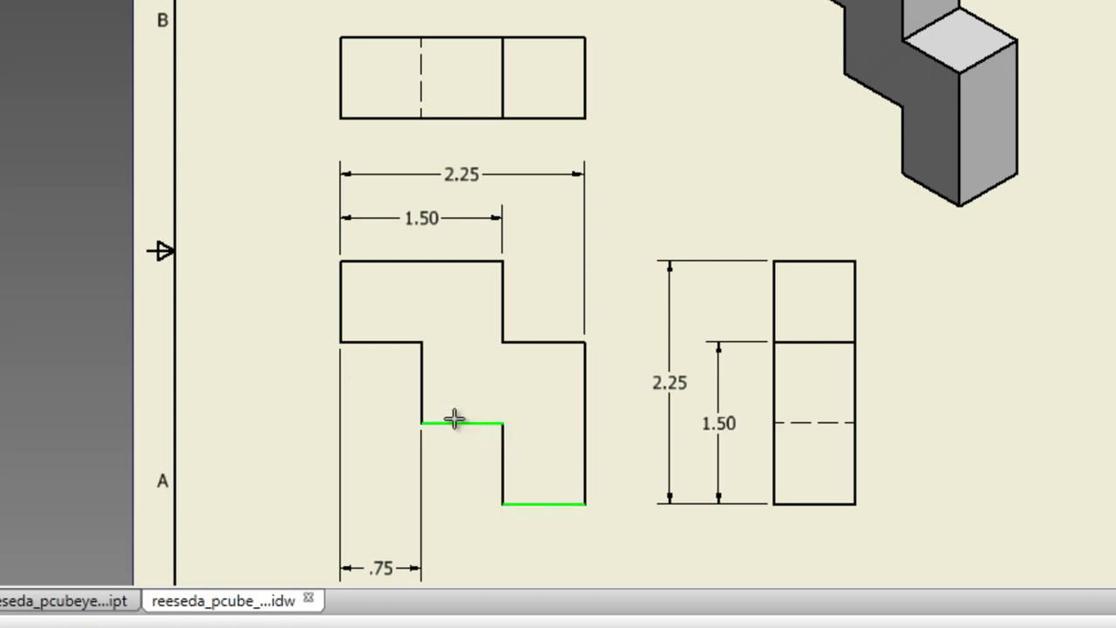
left_click(285, 411)
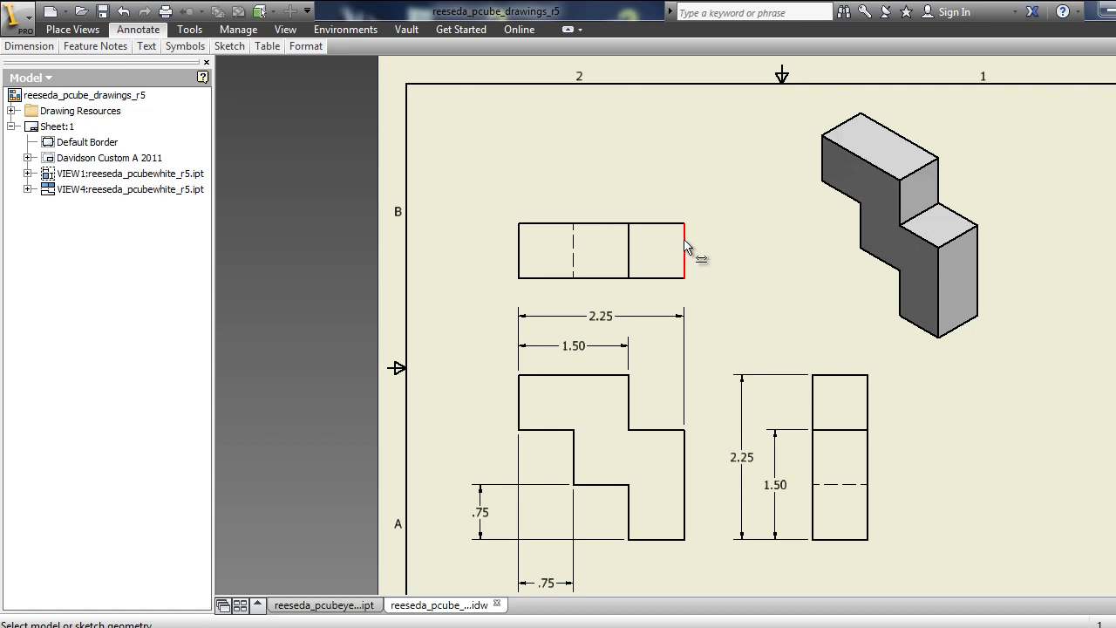
Add a .75 depth dimension to the right edge of the top view.
left_click(686, 250)
left_click(743, 255)
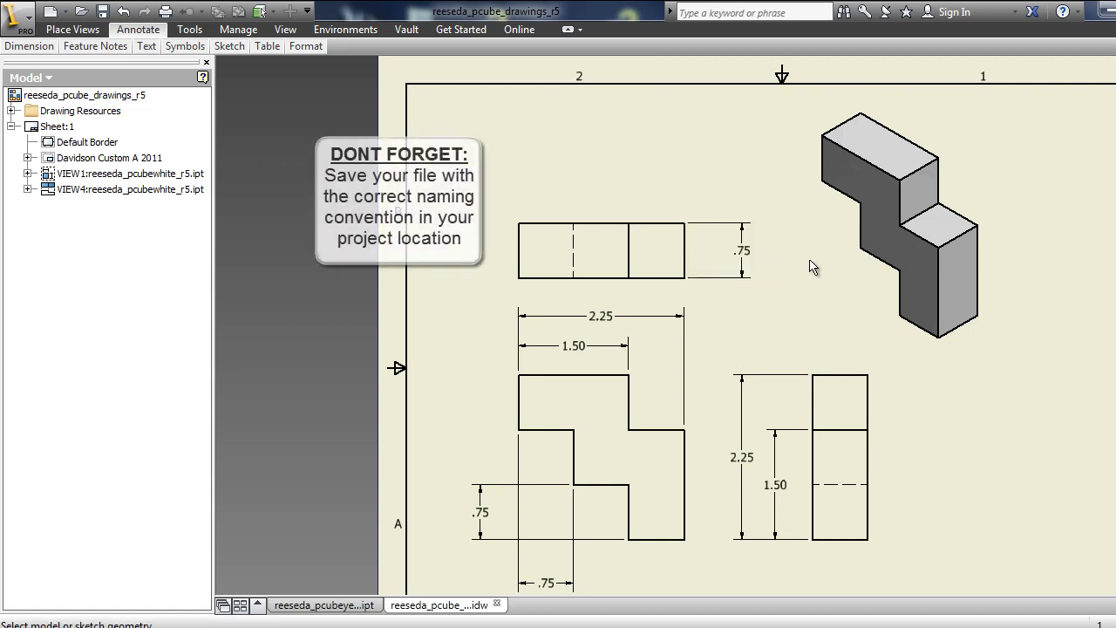